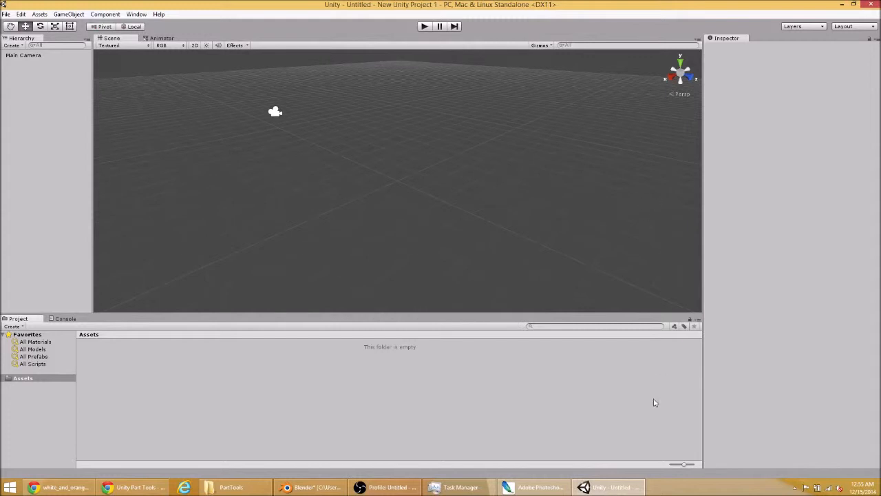
Switch to File Explorer and extract the whole PartTools023 archive into the Downloads folder
left_click(231, 487)
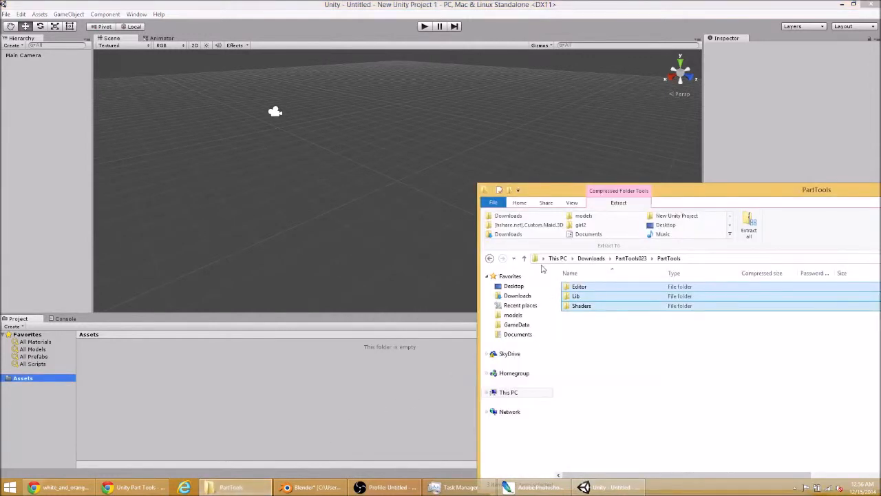
left_click(524, 259)
left_click_drag(572, 289, 34, 385)
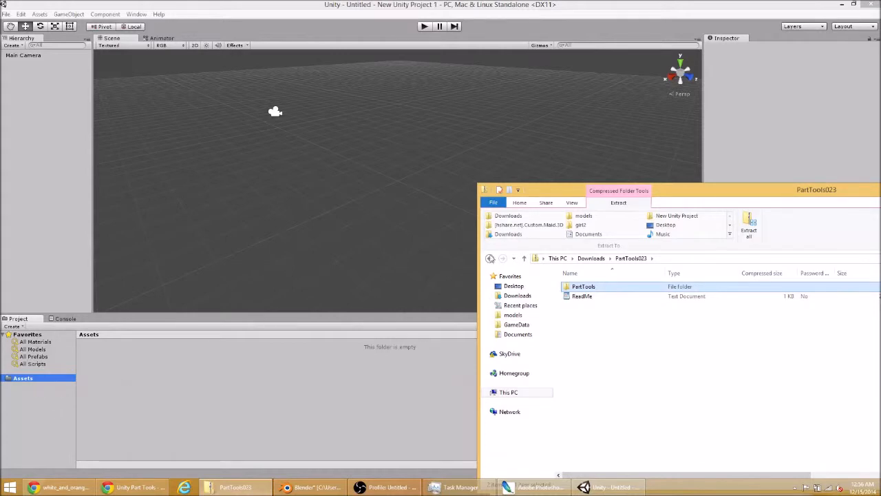
left_click(747, 232)
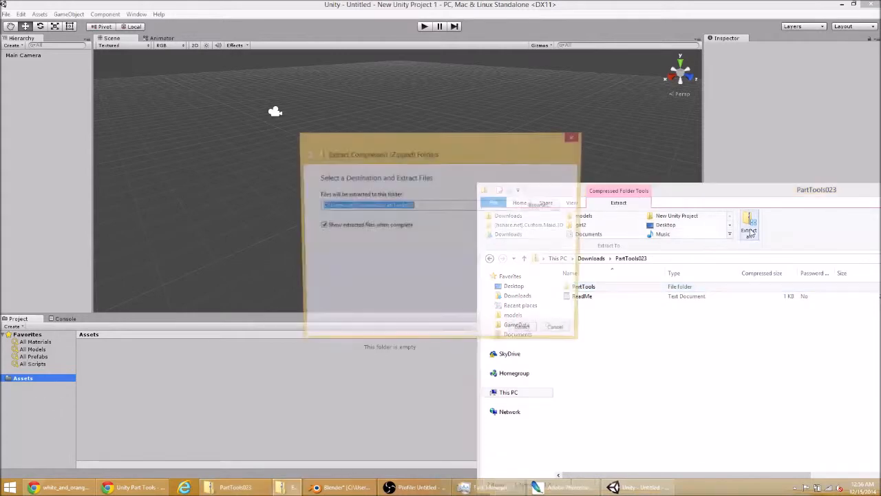
left_click(526, 333)
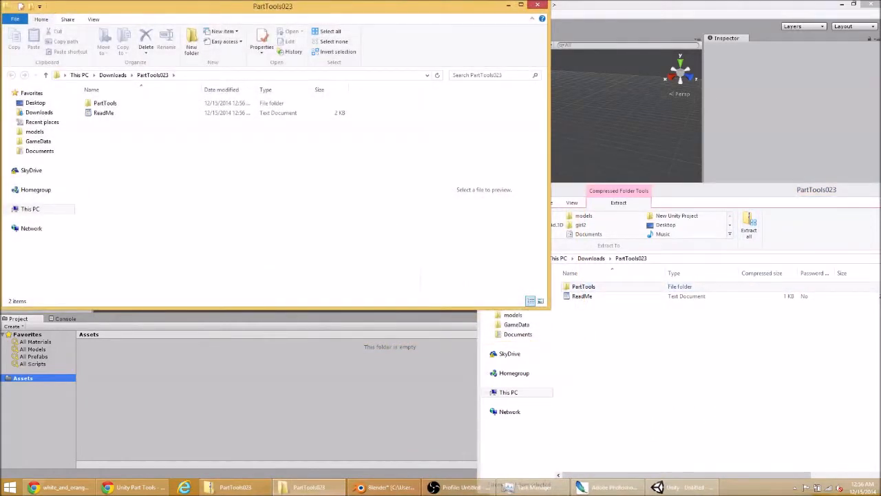
Add the extracted PartTools folder to the Unity project's Assets folder
left_click_drag(114, 7, 481, 66)
double_click(471, 163)
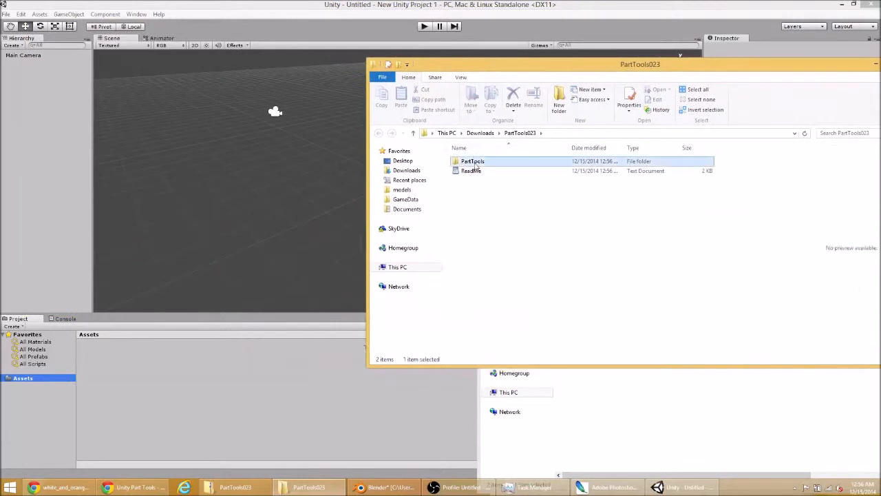
left_click(379, 133)
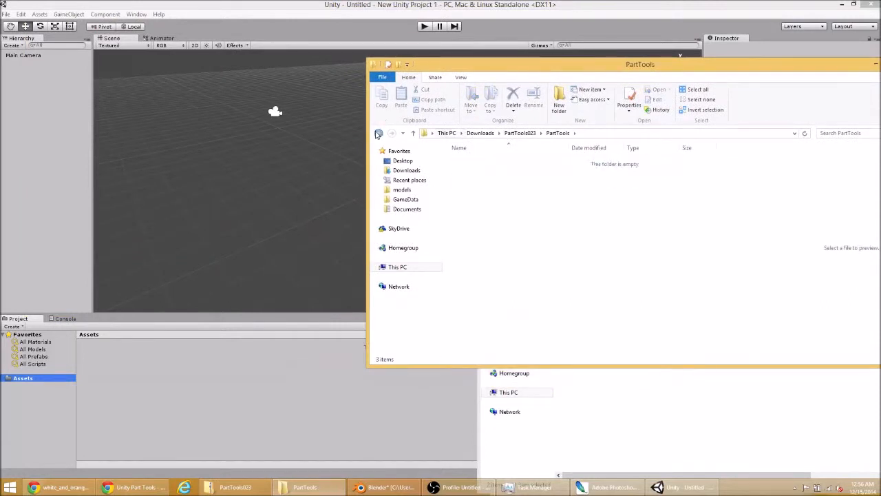
left_click_drag(464, 163, 157, 381)
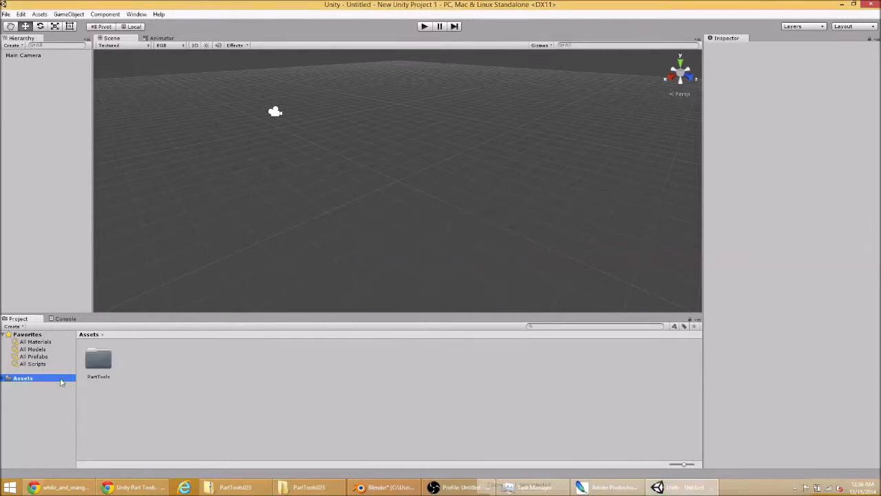
double_click(98, 359)
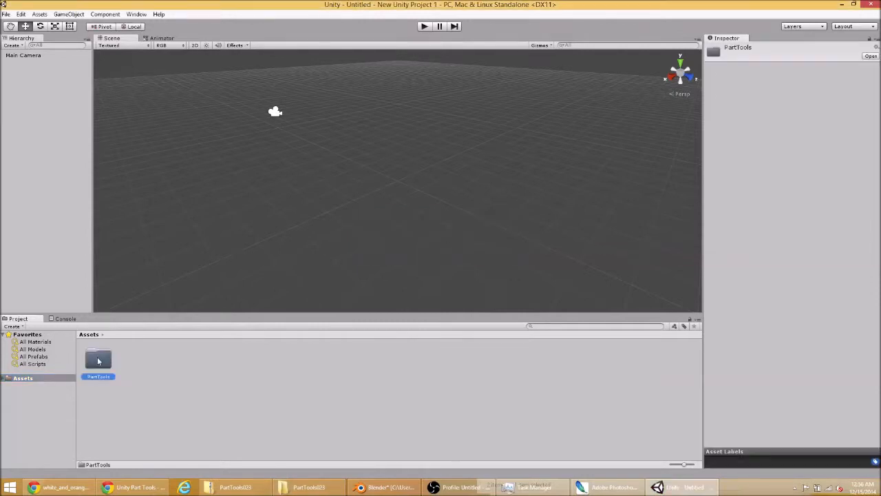
Create a folder named models in the project's Assets folder
left_click(17, 380)
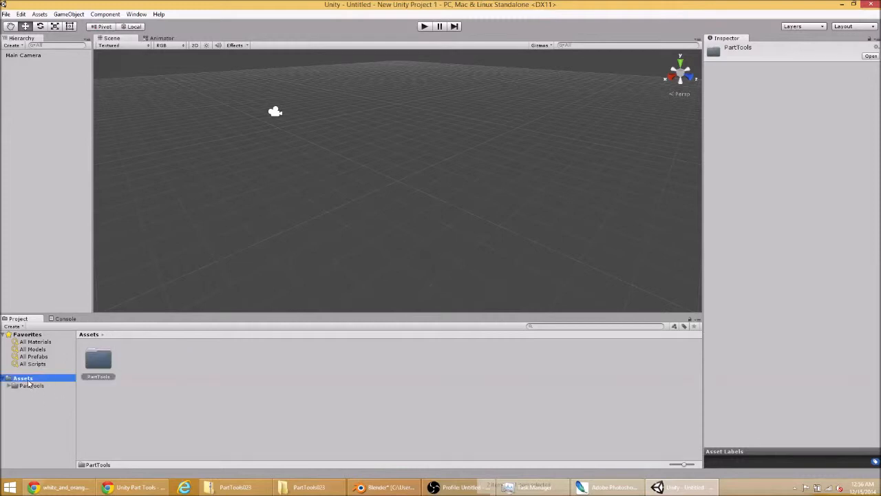
right_click(147, 387)
mouse_move(199, 243)
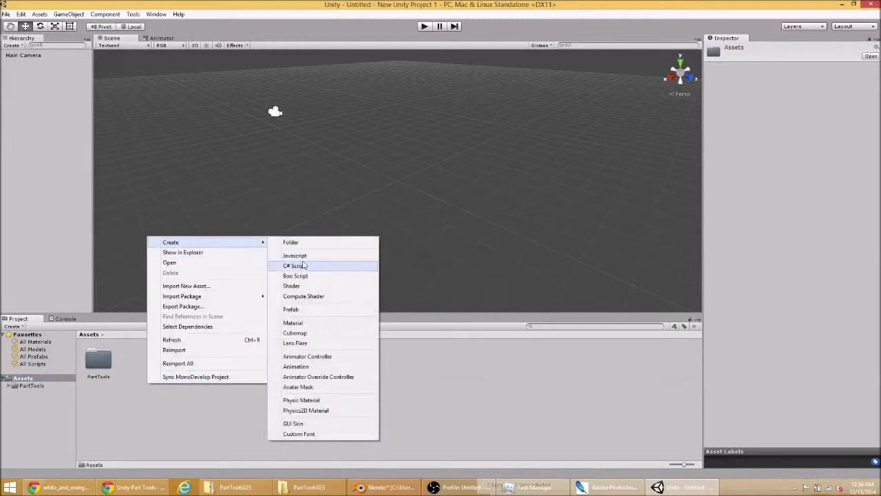
left_click(340, 245)
type("models")
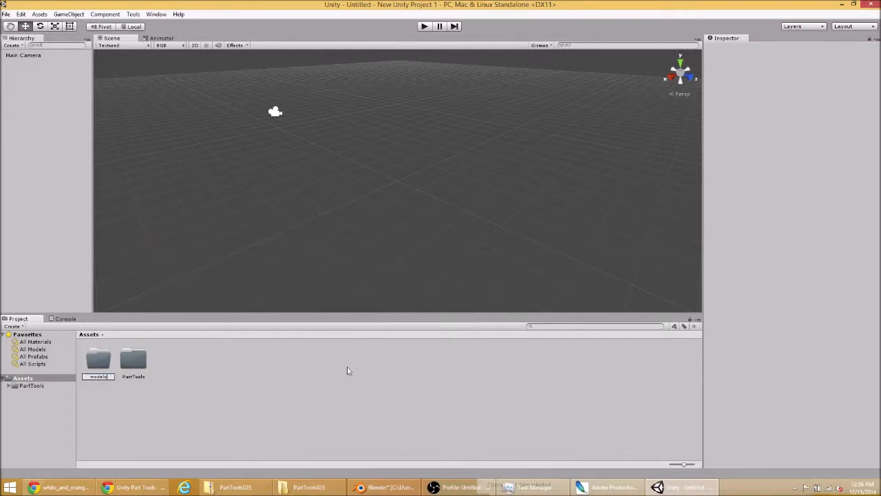
key("Return")
Create a folder named textures in the project's Assets folder, alongside models
right_click(231, 376)
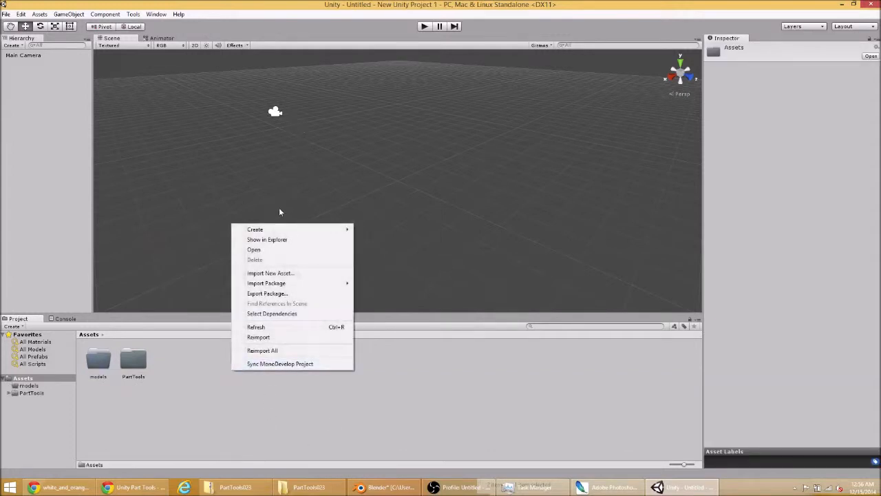
mouse_move(338, 235)
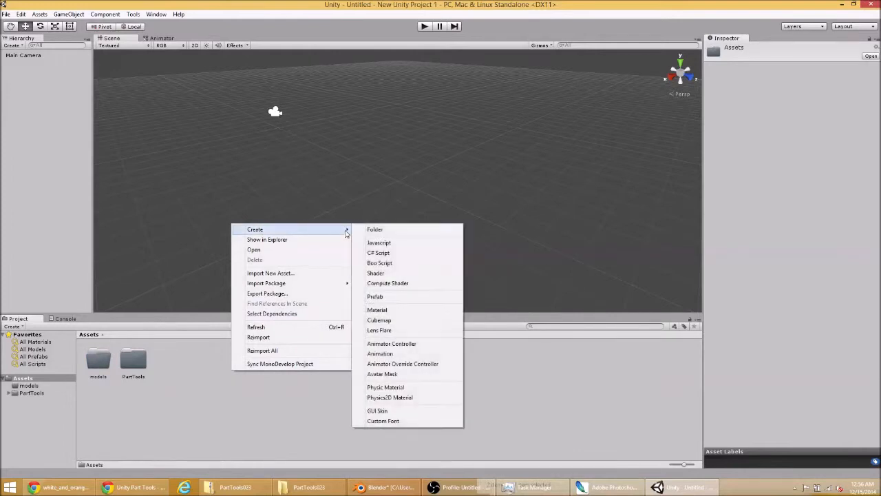
left_click(369, 231)
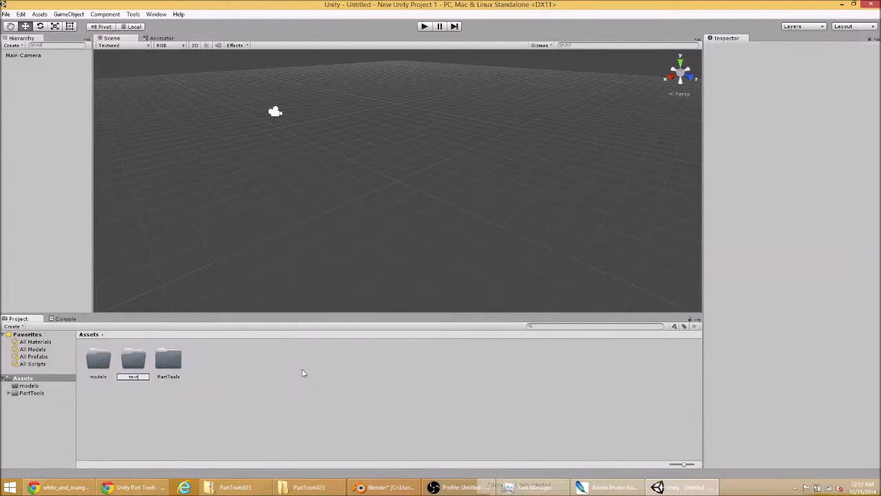
key("Return")
Import landerlower.fbx from the Documents folder into the models folder
double_click(98, 358)
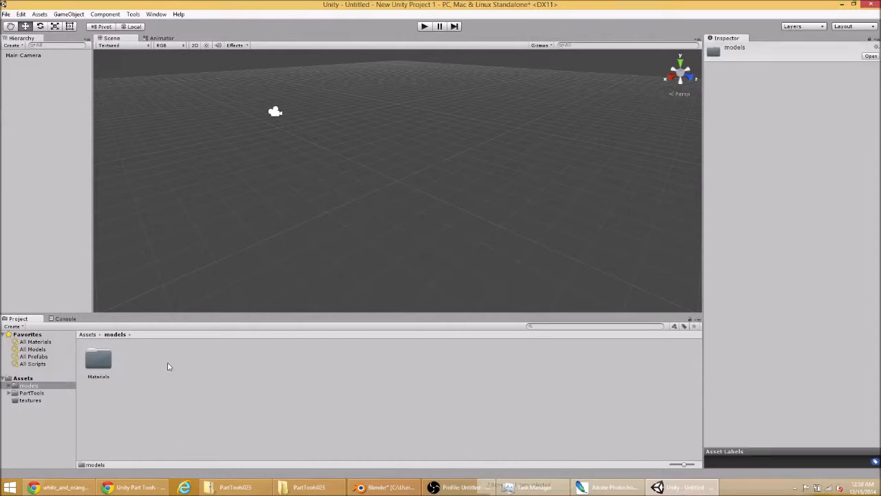
right_click(168, 366)
left_click(221, 266)
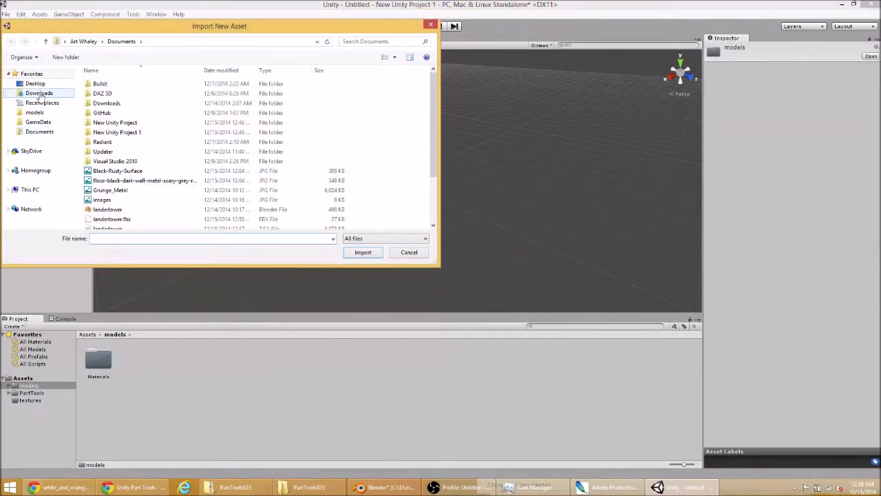
left_click(163, 201)
scroll(163, 205, "down", 1)
scroll(163, 204, "down", 1)
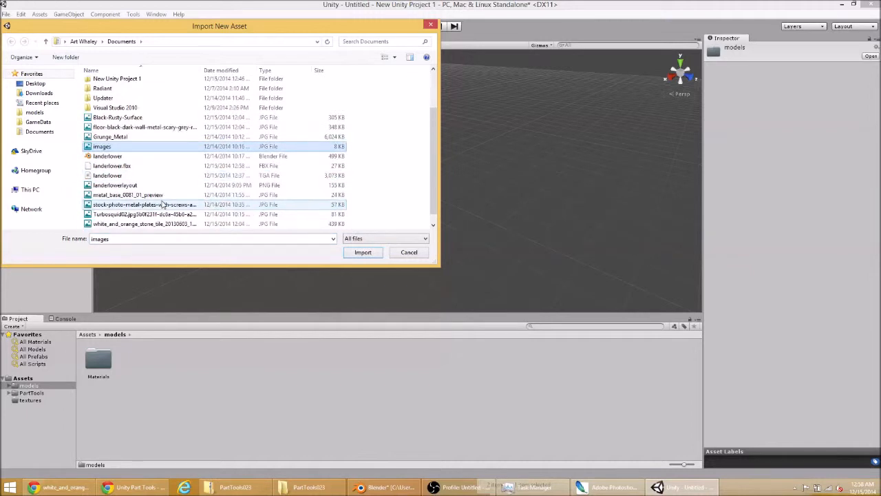
left_click(124, 165)
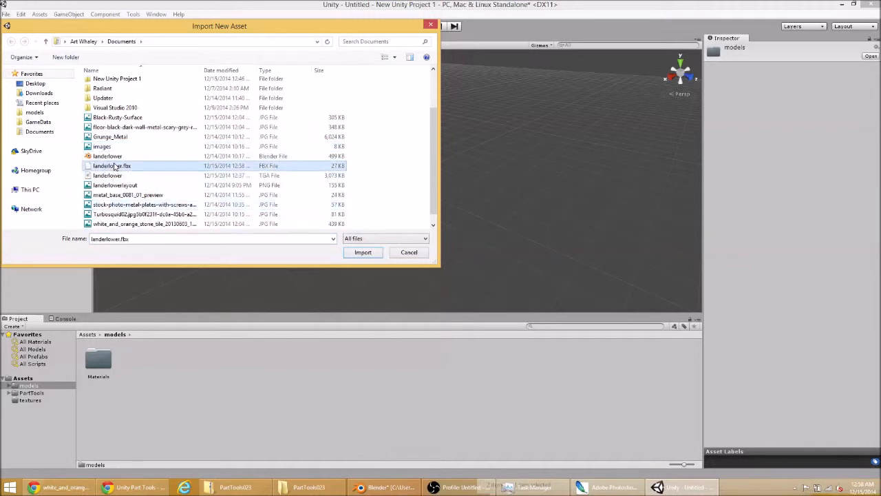
left_click(363, 253)
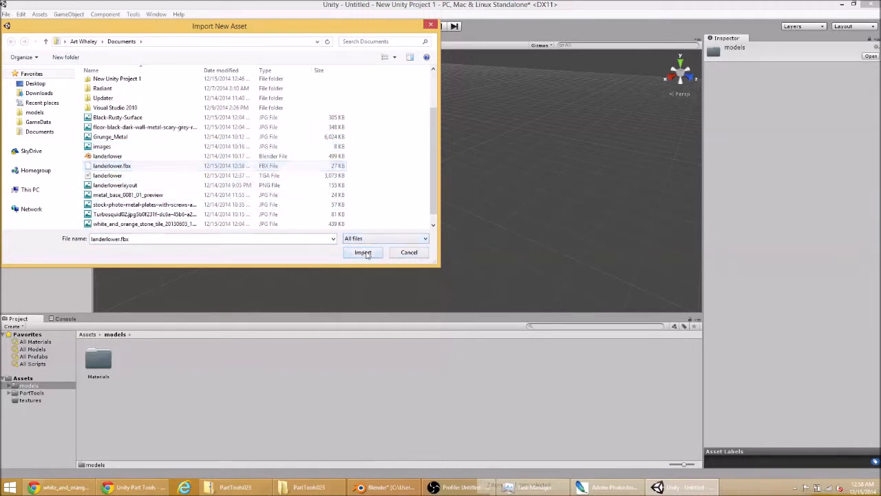
left_click(792, 353)
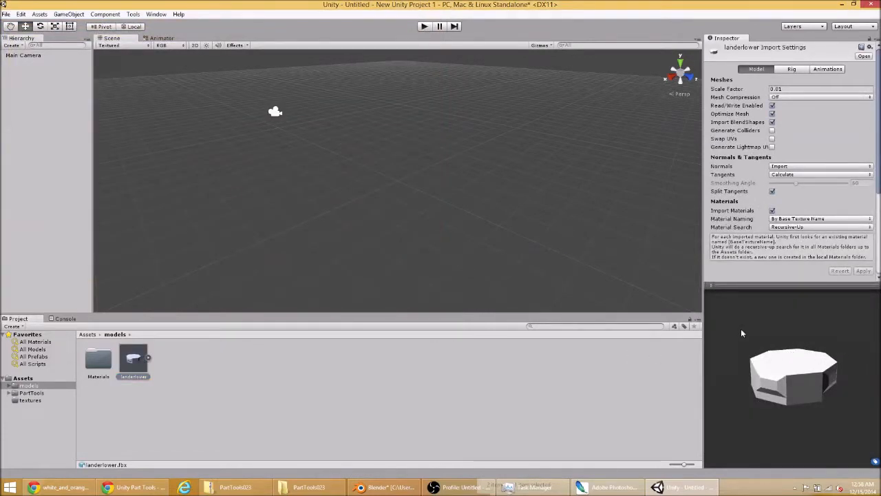
Set the landerlower model's scale factor to 1 and its normals to Calculate, and apply the import settings
left_click(800, 88)
type("1")
key("Tab")
left_click(814, 167)
left_click(799, 186)
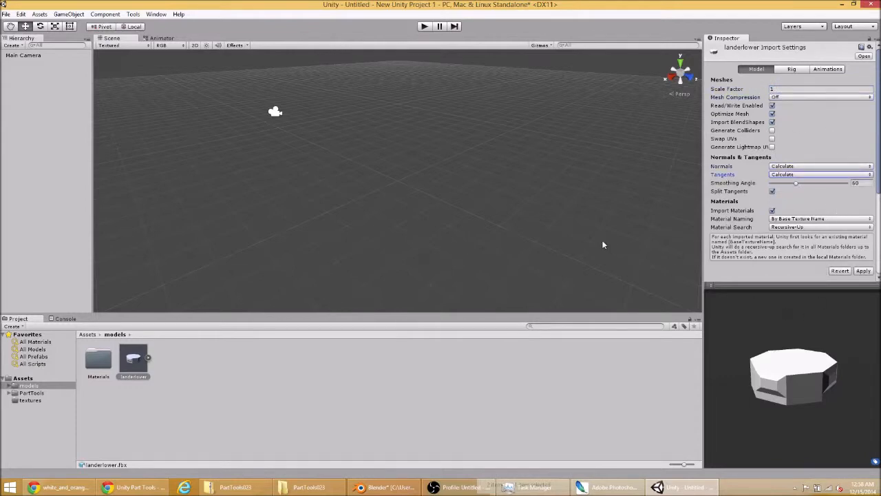
left_click_drag(804, 320, 782, 323)
left_click(863, 270)
Change the landerlower rig's animation type, apply it, and check the model's animation import settings
left_click(782, 69)
left_click(819, 78)
left_click(799, 89)
left_click(870, 93)
left_click(832, 69)
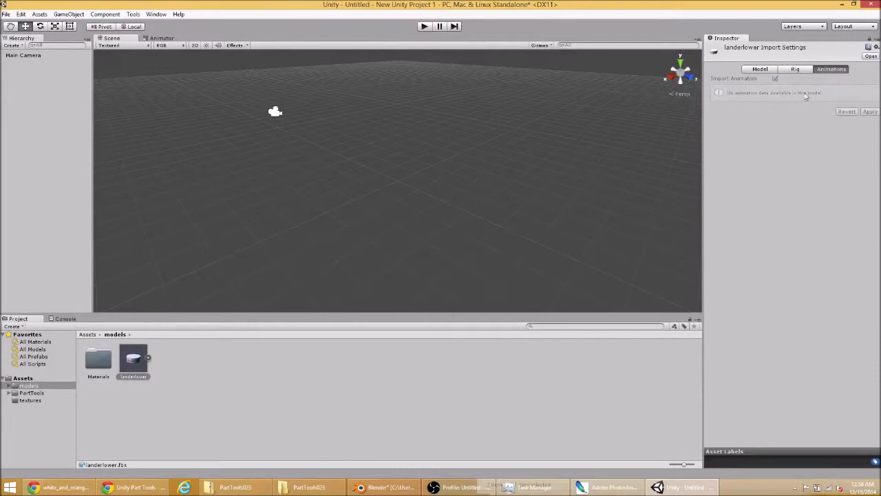
Set the landerlower model's normals to Import, apply the change, and inspect the mesh preview from another angle
left_click(752, 70)
scroll(541, 213, "up", 2)
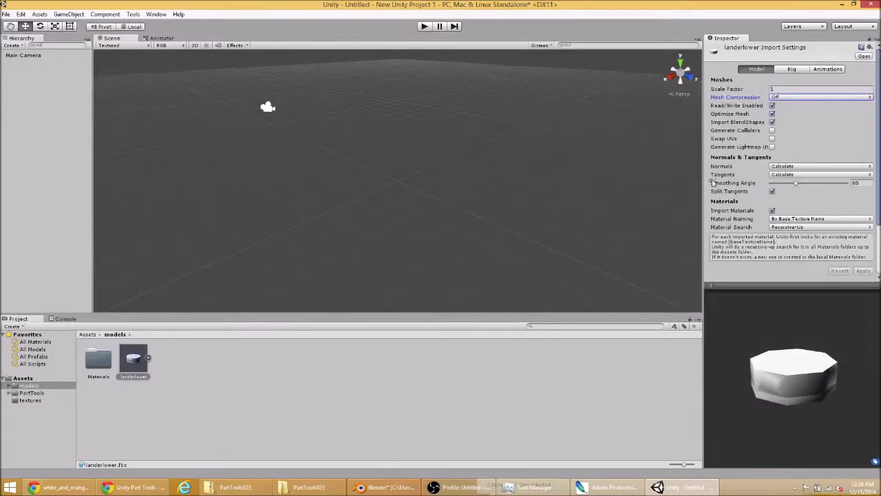
left_click(811, 167)
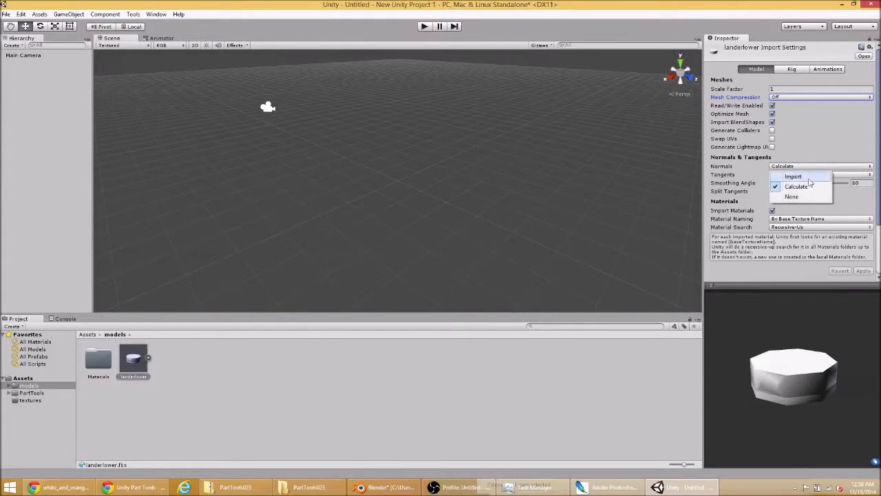
left_click(794, 177)
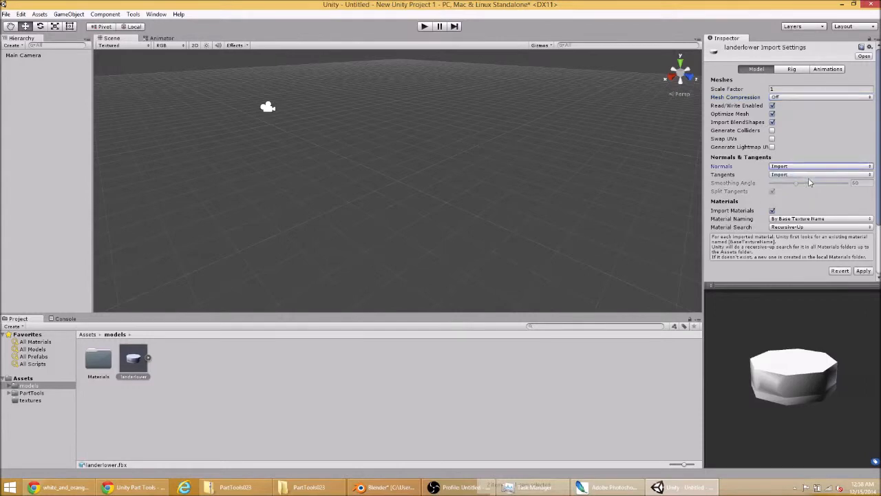
left_click(864, 272)
scroll(484, 238, "down", 1)
left_click(563, 241)
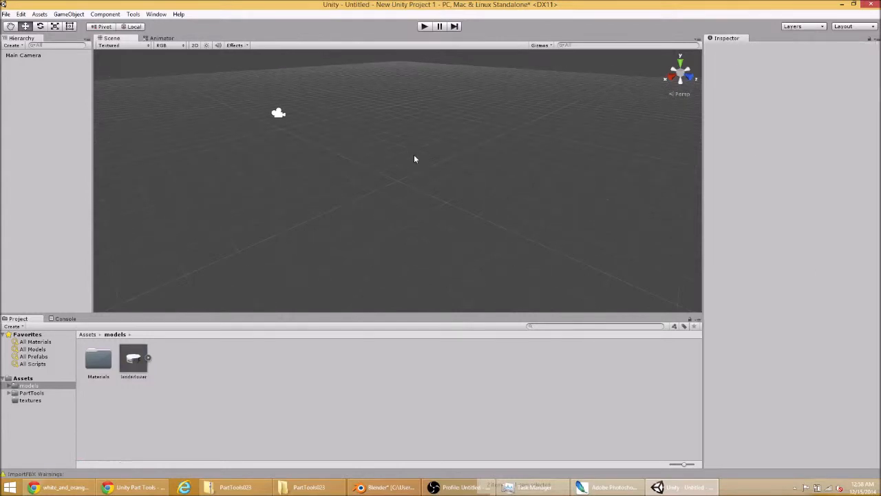
left_click(134, 358)
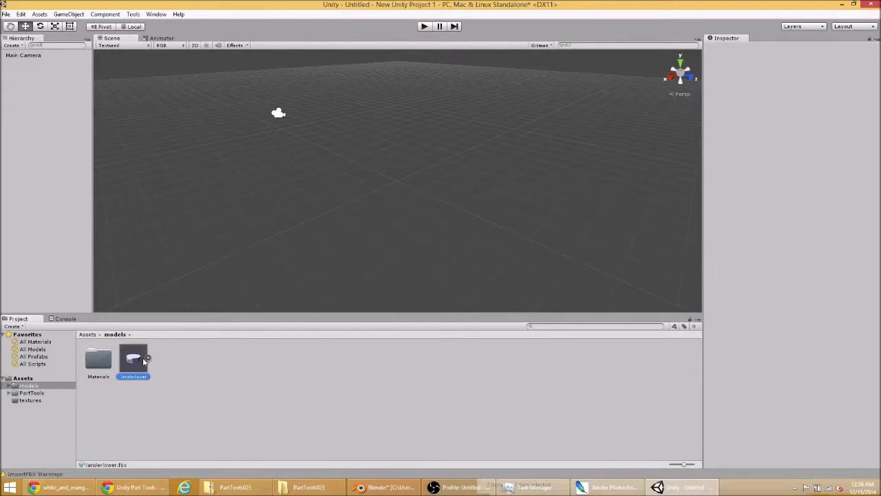
scroll(636, 263, "down", 1)
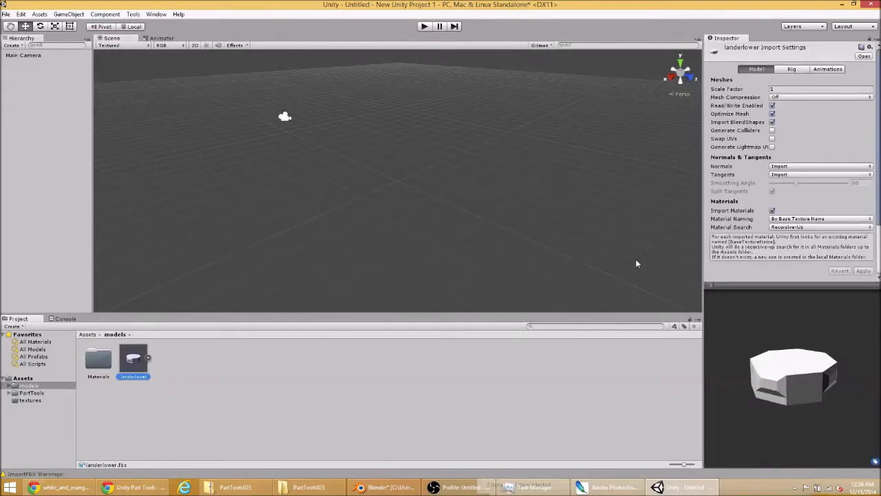
left_click_drag(781, 327, 707, 357)
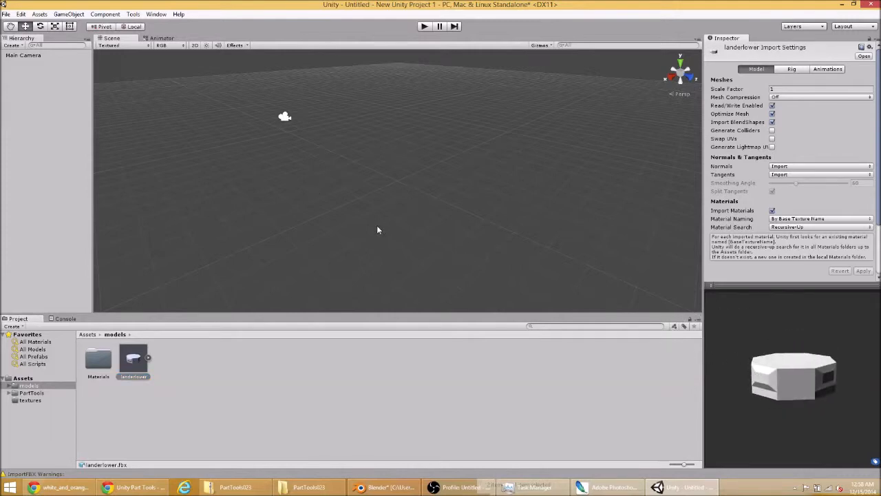
Import the landerlower TGA texture from the Documents folder into the textures folder
left_click(27, 400)
right_click(222, 374)
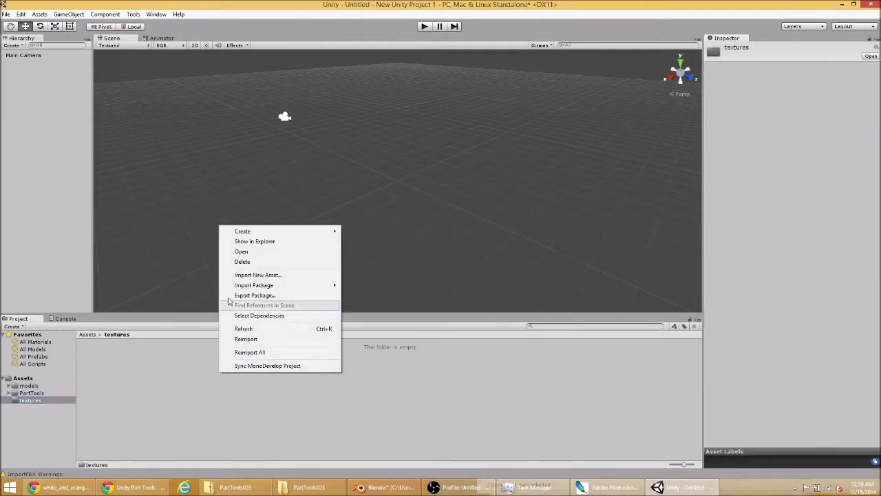
left_click(256, 276)
left_click(165, 208)
scroll(166, 213, "down", 1)
double_click(136, 204)
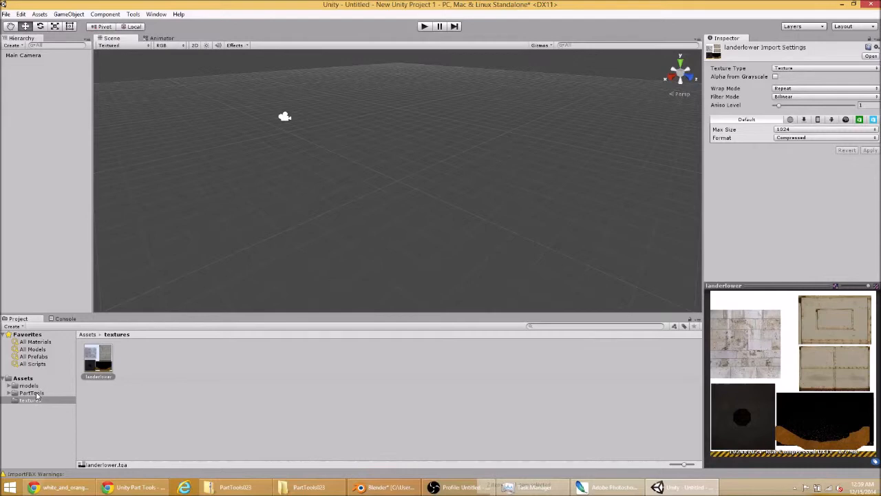
Create an empty game object in the scene and rename it landerlower
left_click(31, 386)
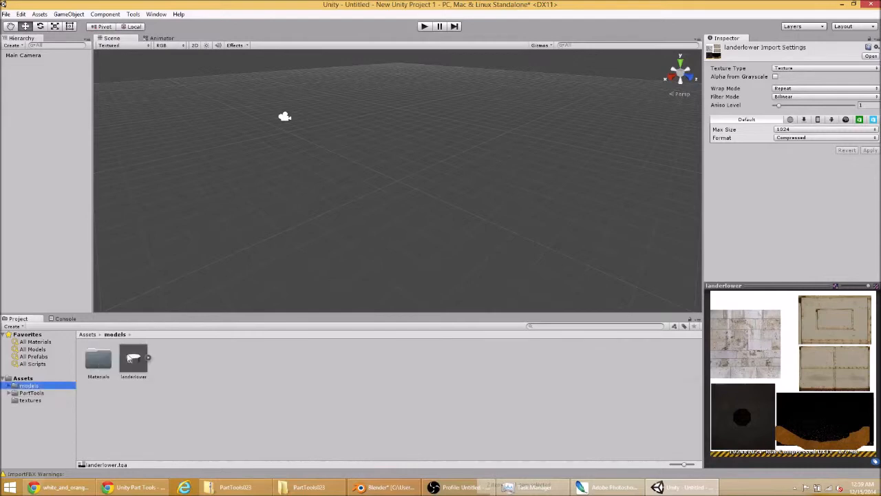
left_click(69, 14)
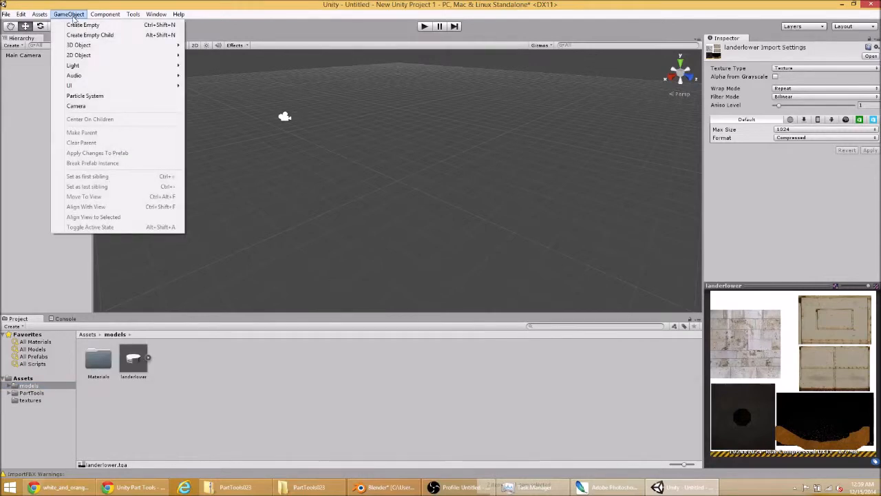
left_click(79, 25)
right_click(20, 66)
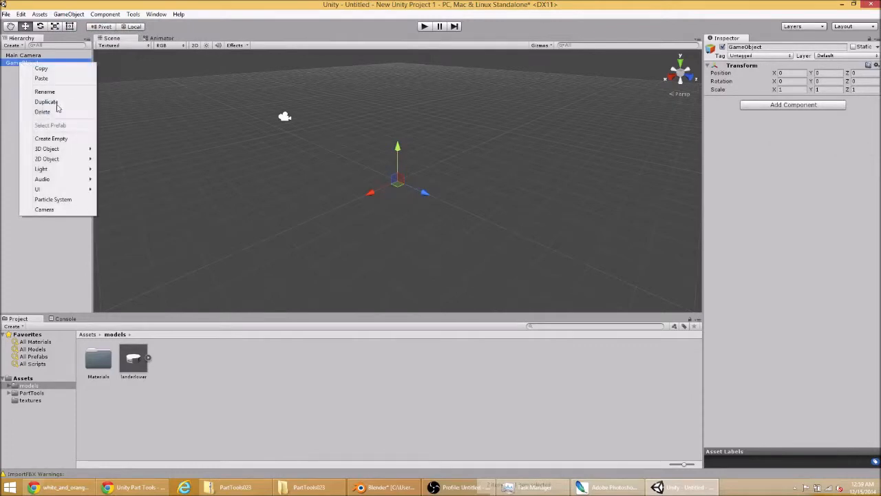
left_click(65, 93)
key("BackSpace")
type("landerfairer")
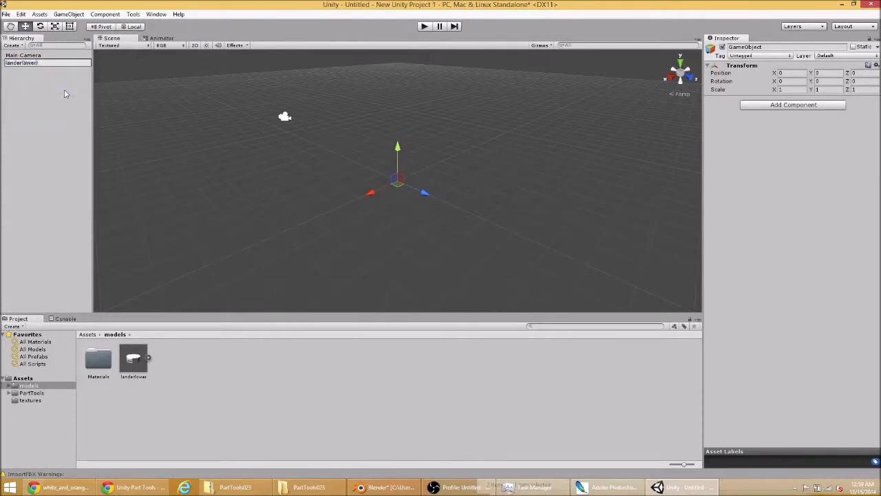
type("wer")
key("Return")
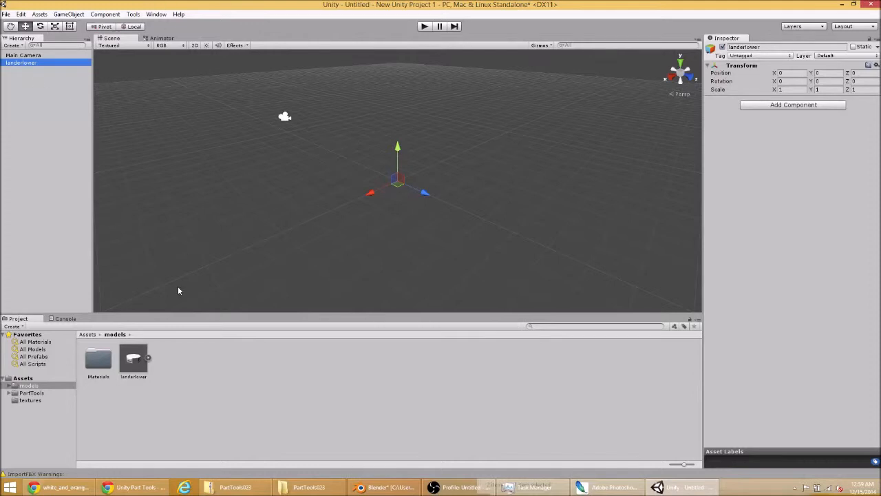
Add the landerlower model from the models folder to the scene as a child of the empty landerlower object
left_click(124, 372)
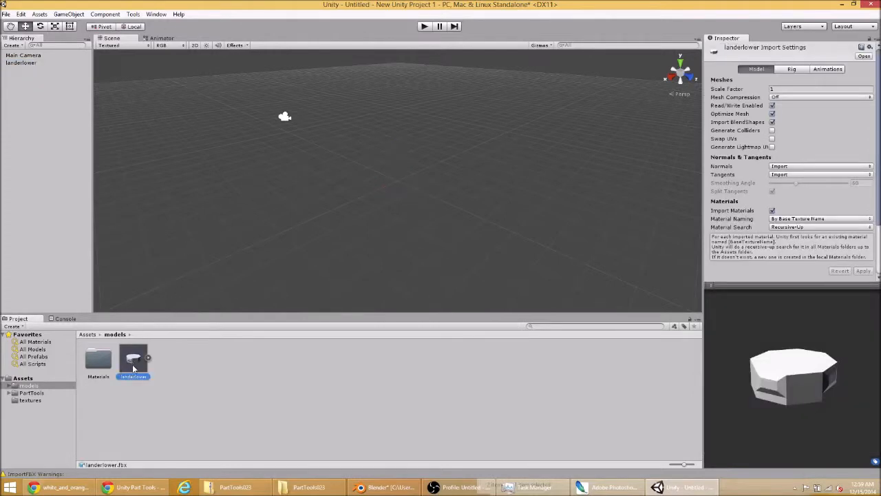
left_click_drag(4, 81, 29, 66)
scroll(331, 220, "up", 6)
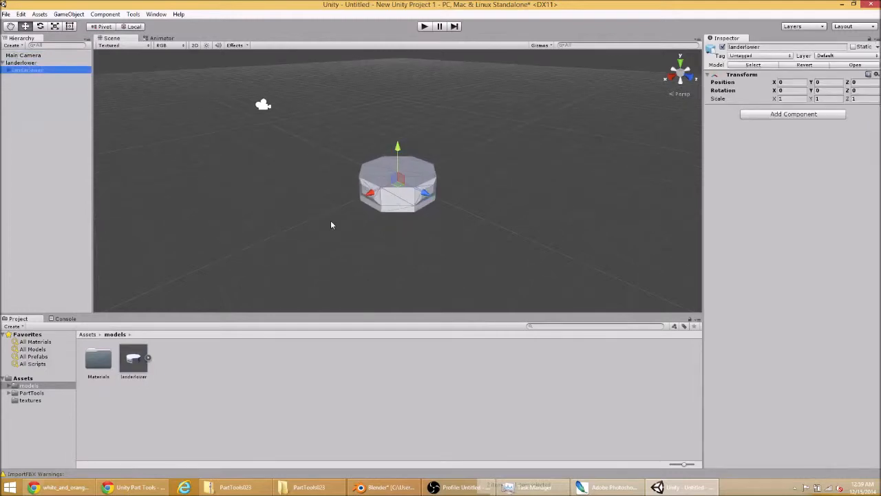
Assign the landerlower texture as the base texture of the landerlower mesh inside the model
left_click(283, 188)
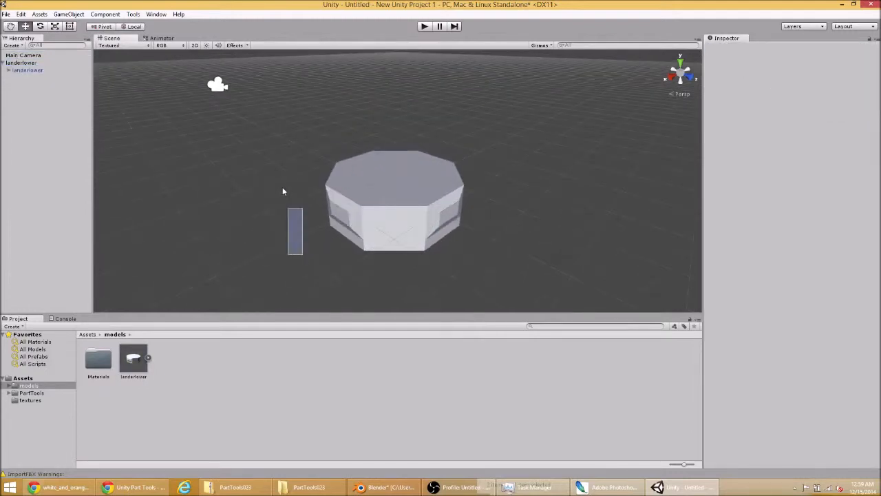
middle_click_drag(440, 223, 404, 216)
right_click_drag(404, 217, 346, 148)
middle_click_drag(346, 148, 295, 105)
right_click_drag(320, 146, 323, 177)
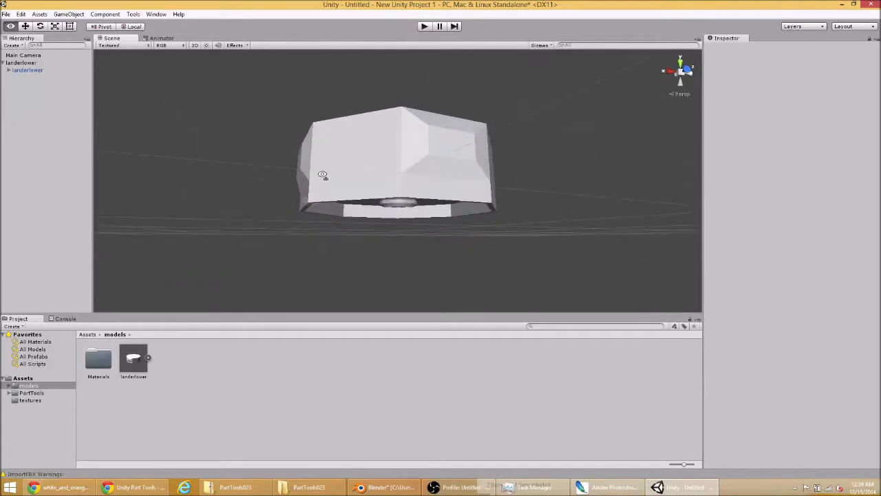
middle_click_drag(323, 177, 324, 188)
left_click(15, 71)
left_click(9, 70)
left_click(32, 84)
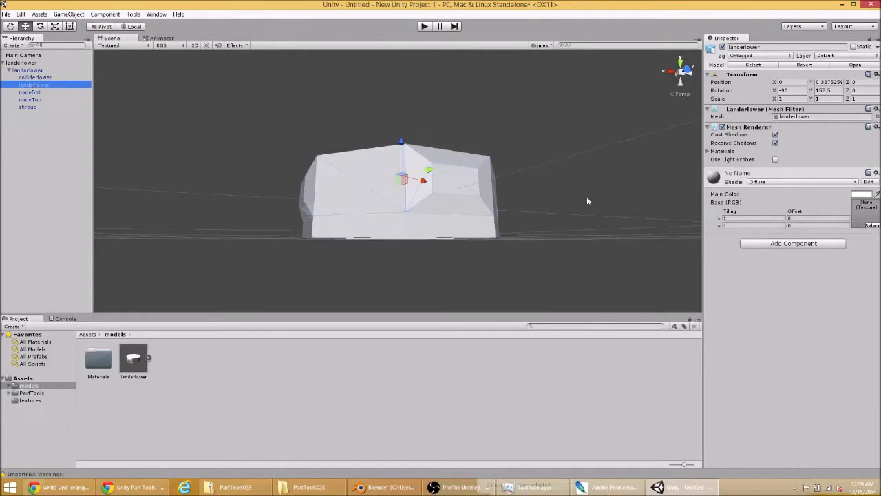
left_click(869, 226)
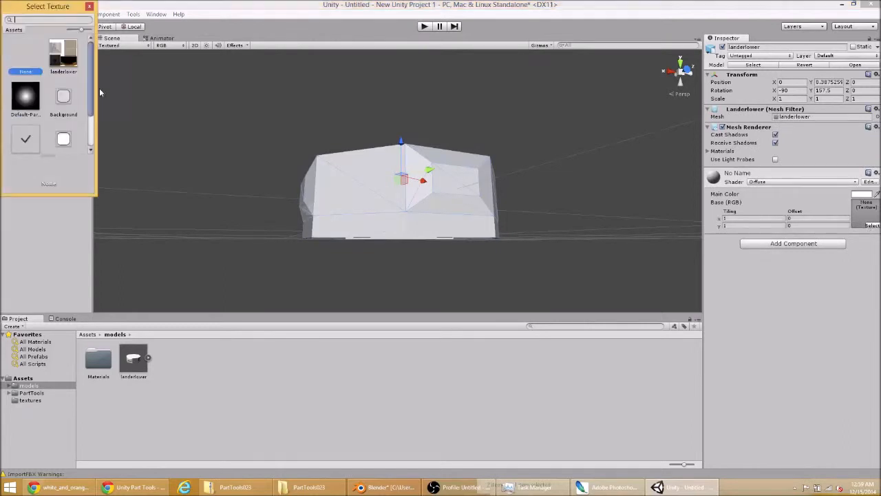
left_click(73, 60)
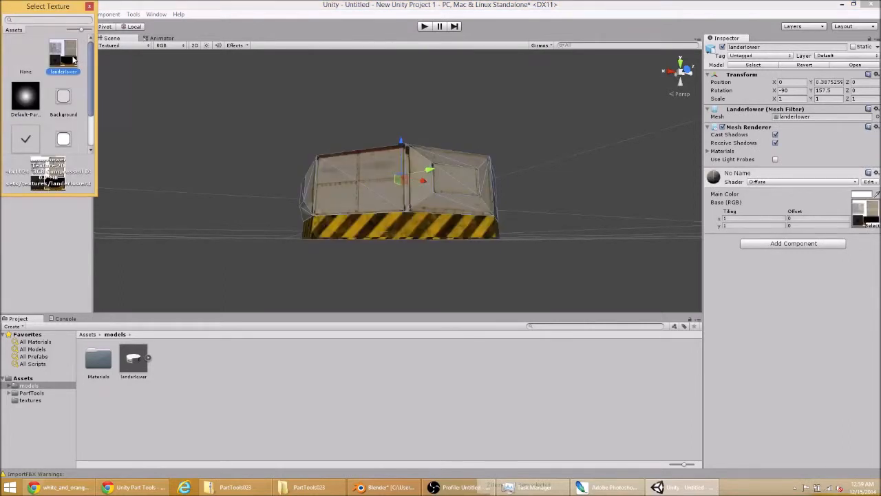
double_click(73, 60)
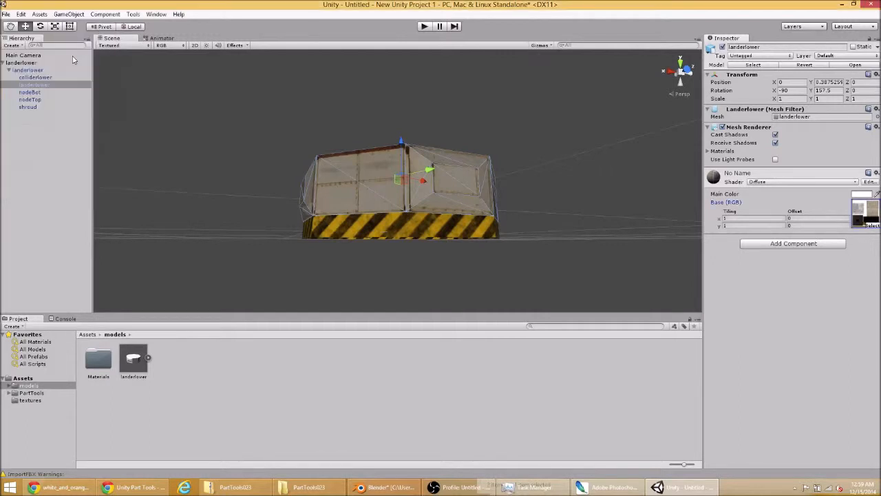
Change the landerlower mesh material's shader to KSP/Diffuse
scroll(307, 242, "down", 3)
scroll(303, 254, "up", 3)
middle_click_drag(300, 245, 299, 250)
right_click_drag(321, 193, 307, 258)
middle_click_drag(301, 222, 383, 220)
left_click(786, 181)
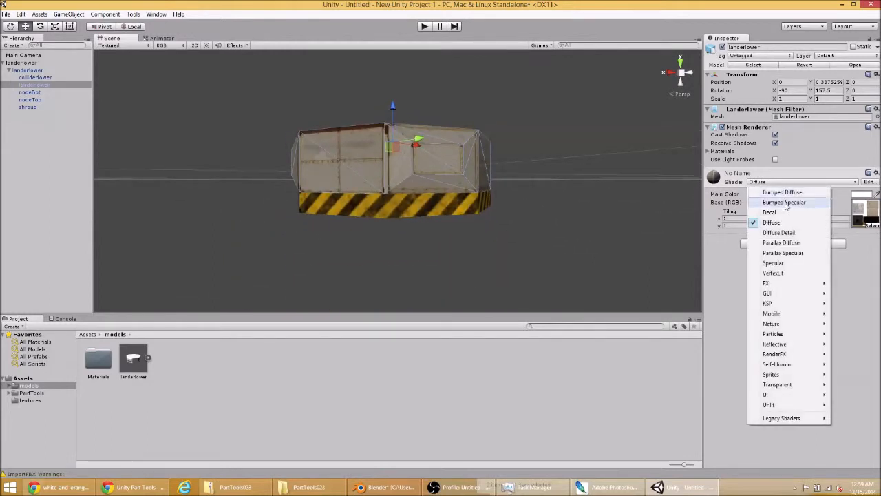
mouse_move(769, 304)
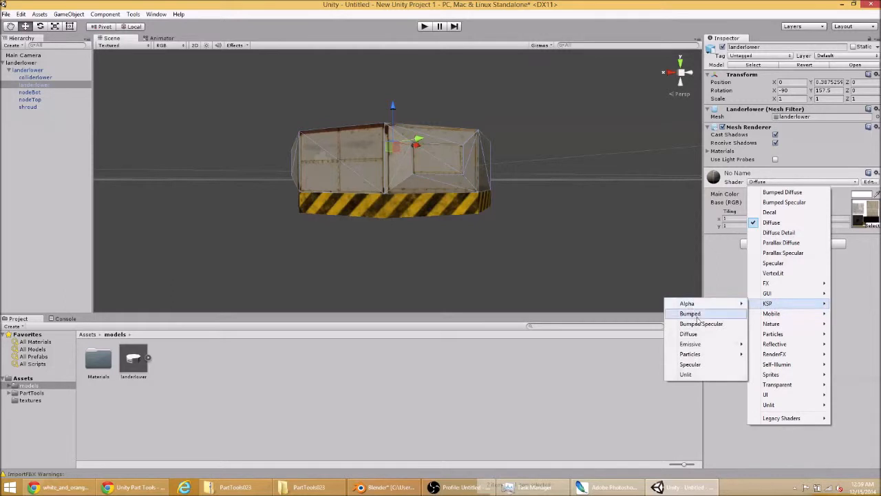
mouse_move(709, 353)
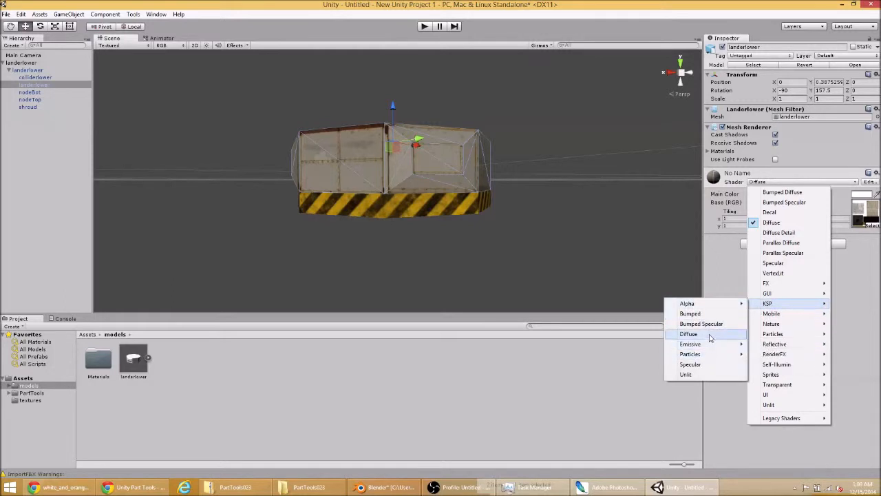
left_click(689, 334)
Remove the Mesh Renderer component from the colliderlower object
middle_click_drag(364, 152, 363, 199)
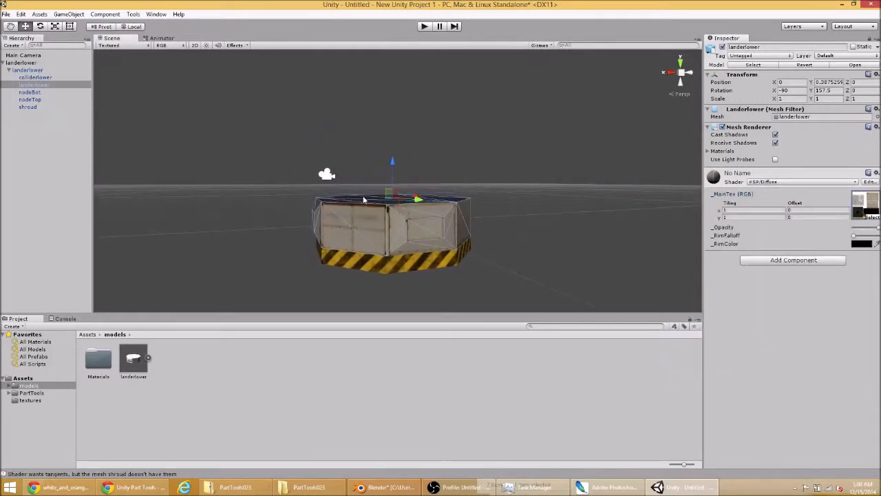
left_click(34, 78)
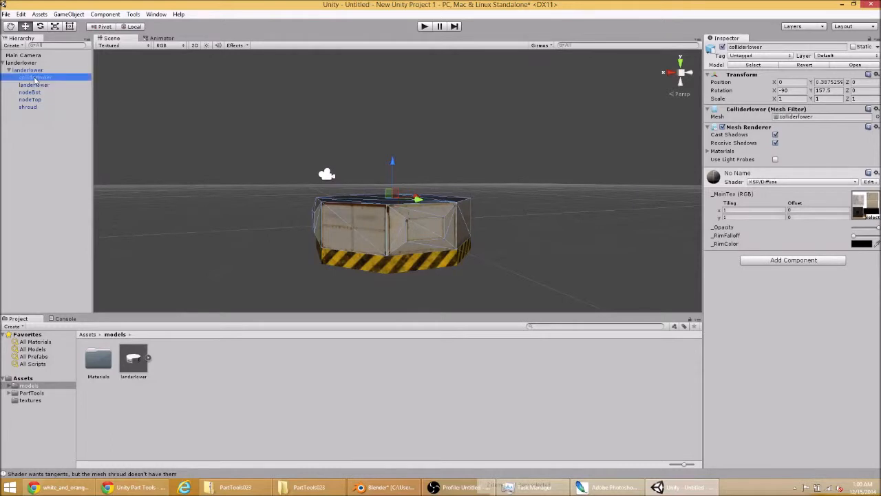
right_click(746, 130)
left_click(785, 157)
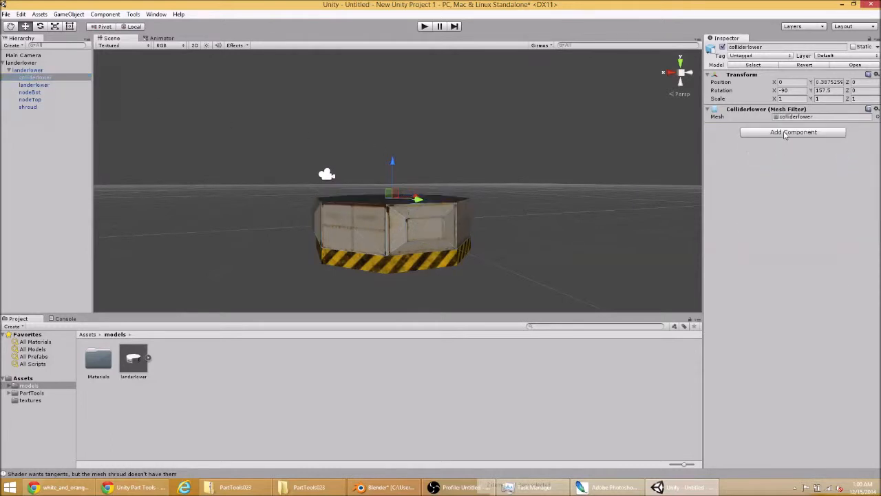
Add a Mesh Collider to colliderlower, make it convex, and check the collision shape around the part
left_click(785, 132)
left_click(783, 185)
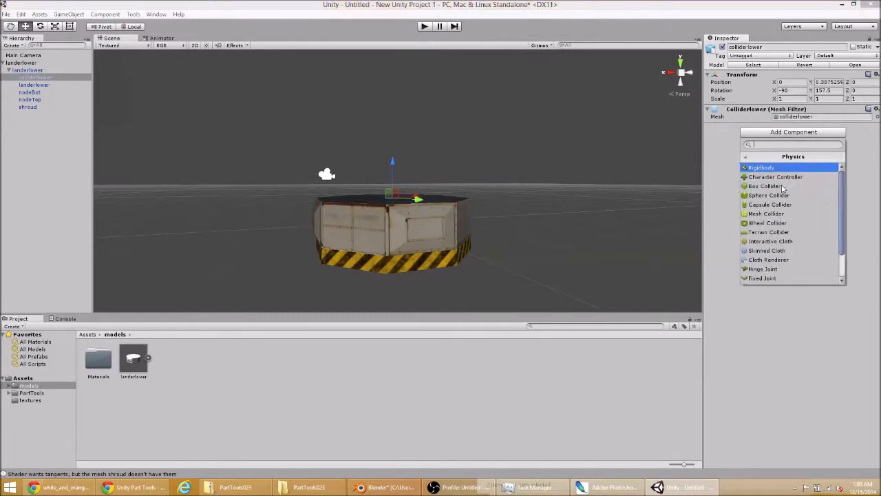
left_click(797, 214)
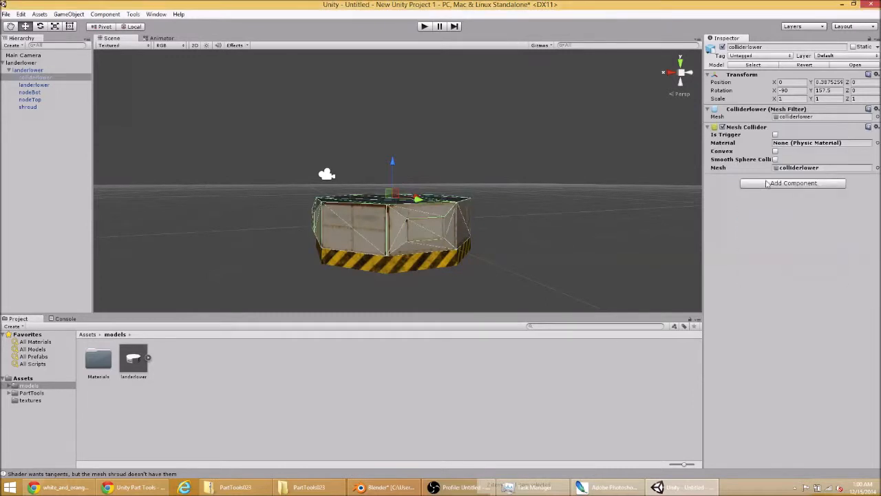
left_click(775, 151)
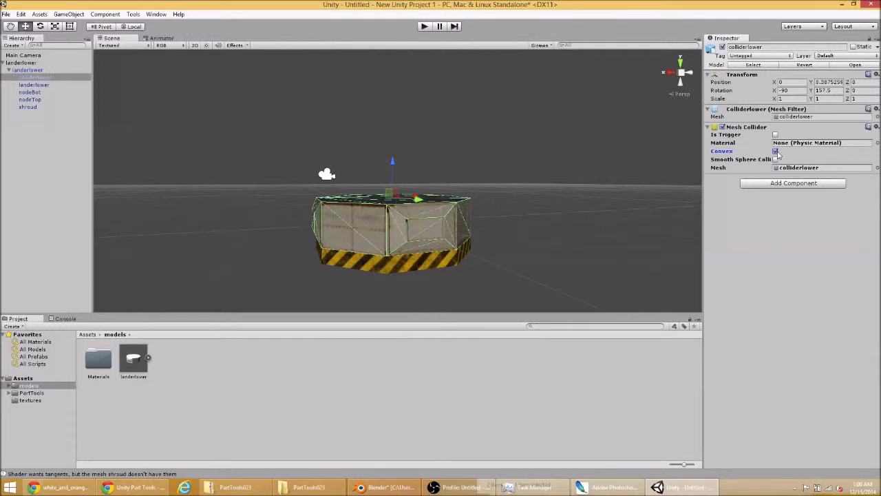
left_click_drag(505, 229, 280, 207, "alt")
middle_click_drag(279, 206, 333, 140)
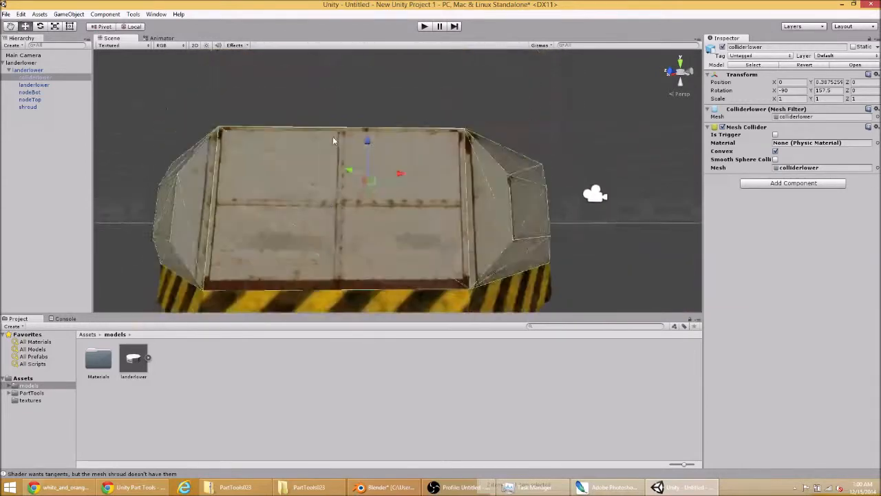
right_click_drag(333, 140, 340, 173)
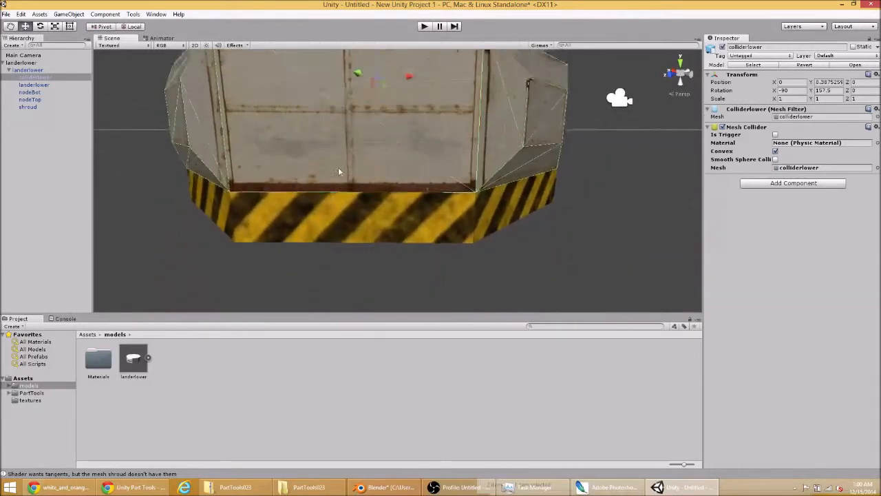
scroll(349, 158, "down", 7)
middle_click_drag(348, 158, 336, 184)
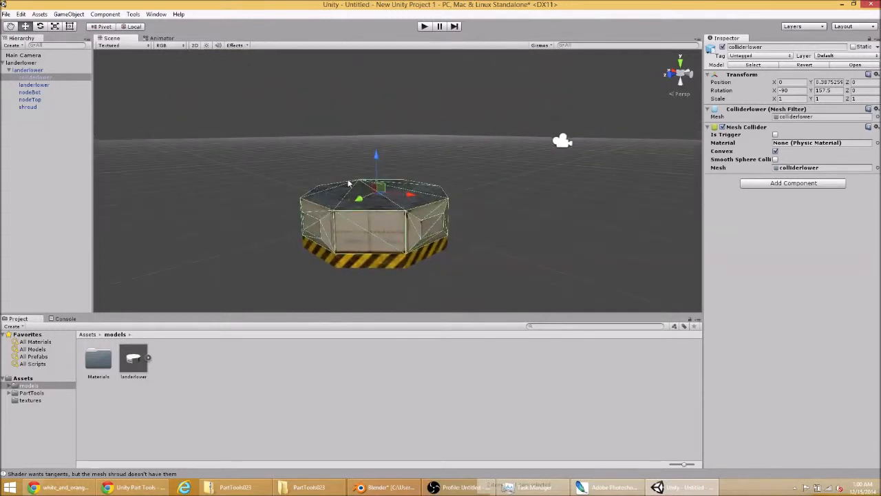
scroll(358, 186, "up", 2)
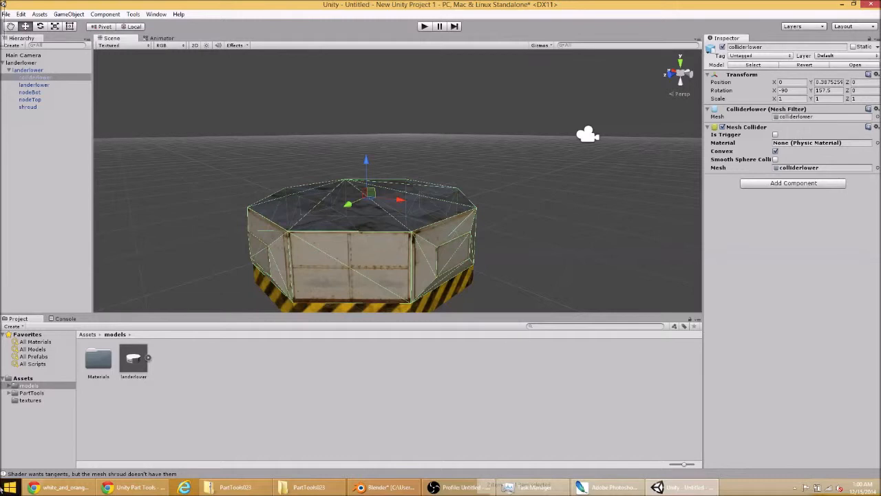
Set the nodeBot object's rotation to 90 on X and 0 on Y
left_click(25, 71)
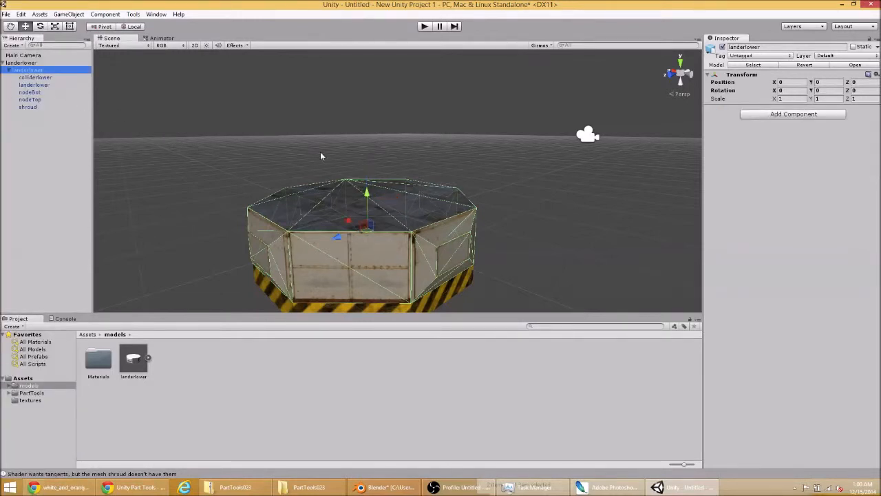
left_click(31, 93)
middle_click_drag(244, 157, 261, 79)
middle_click_drag(269, 102, 287, 133)
scroll(287, 116, "up", 3)
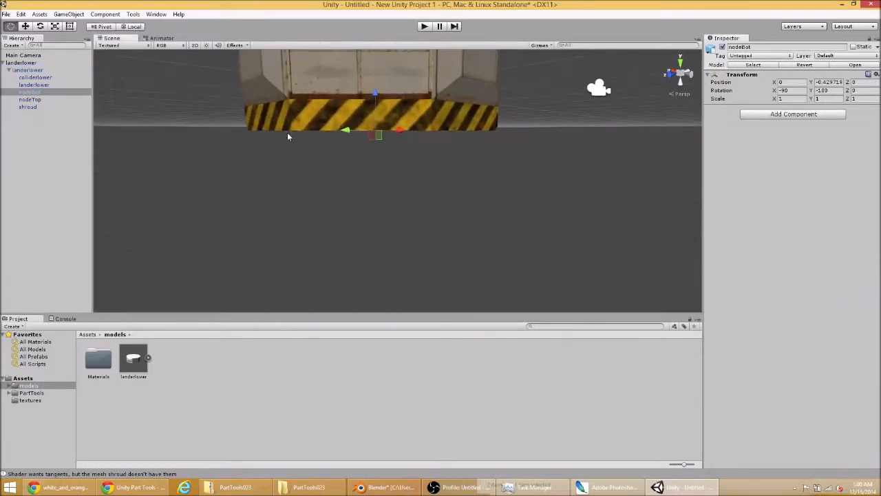
left_click(830, 90)
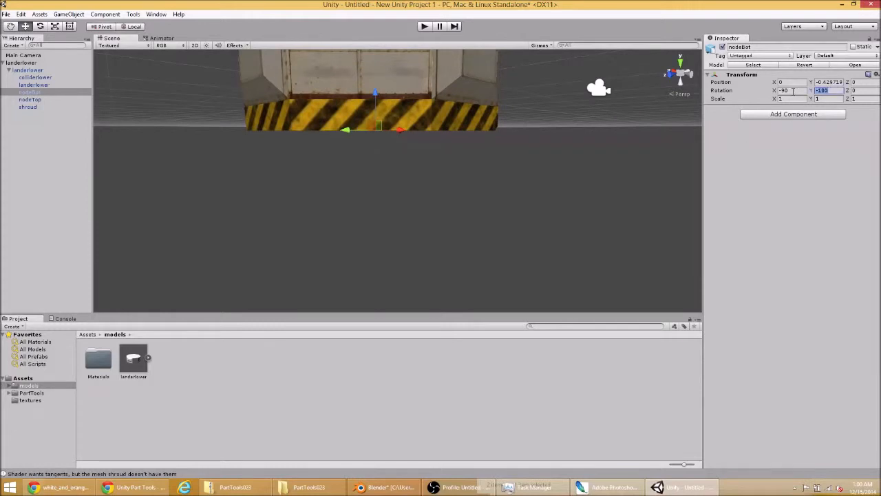
type("0")
left_click(793, 90)
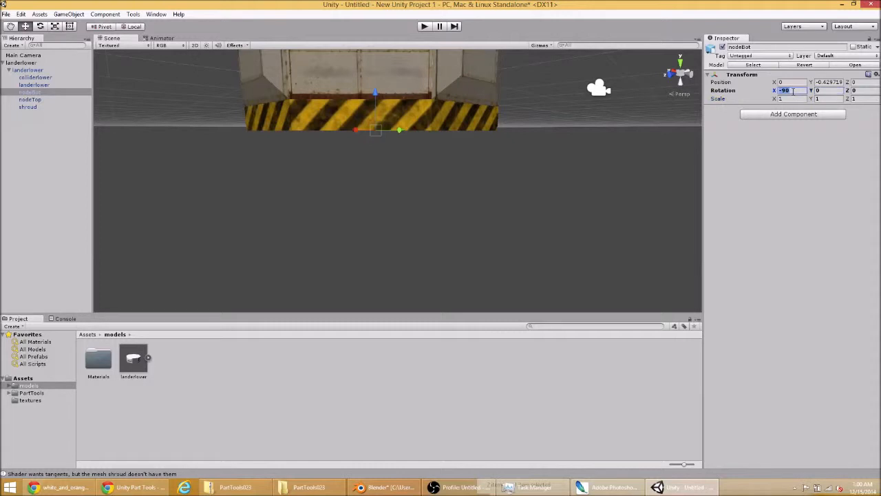
type("90")
Check the nodeTop object's axis orientation on the upper face of the part
left_click(28, 99)
middle_click_drag(286, 84, 286, 128)
left_click_drag(290, 134, 190, 177, "alt")
scroll(227, 195, "down", 3)
middle_click_drag(229, 198, 259, 191)
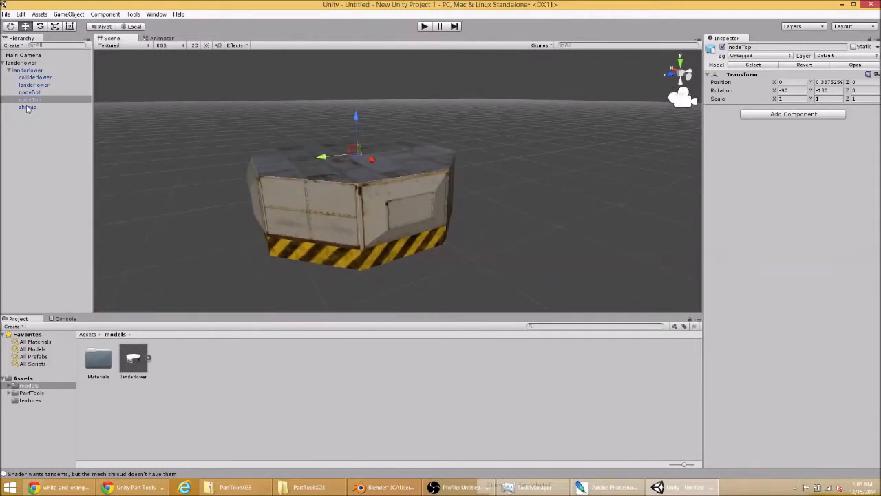
Add the KSP Part Tools component to the root landerlower object
left_click(30, 71)
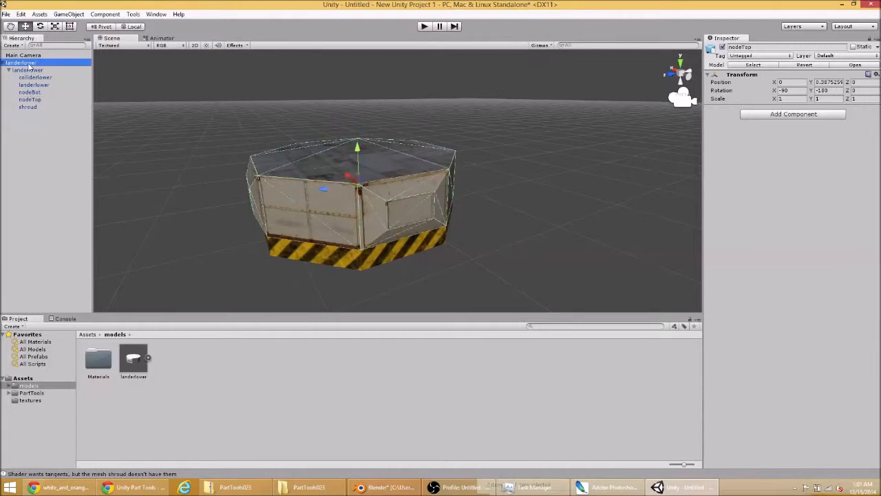
left_click(798, 105)
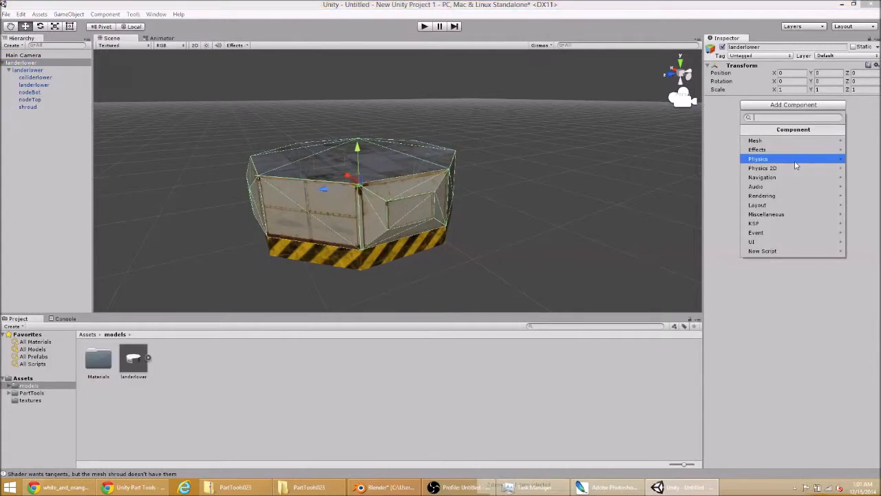
left_click(789, 223)
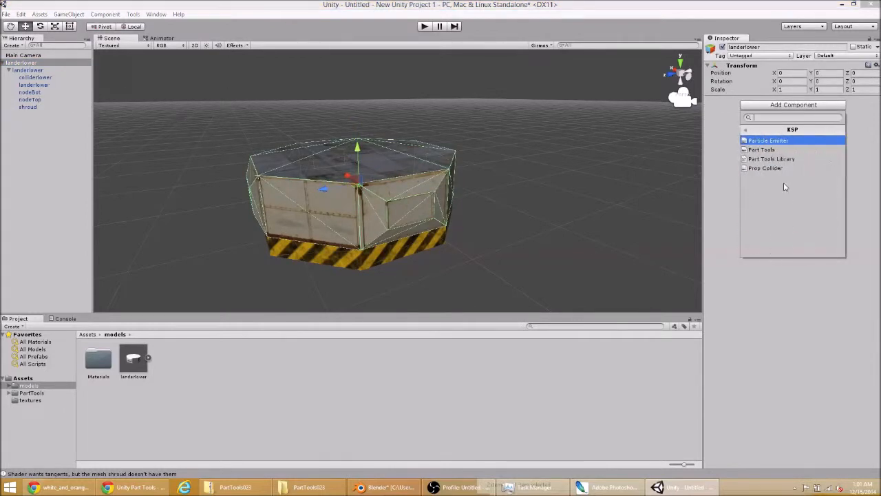
left_click(768, 150)
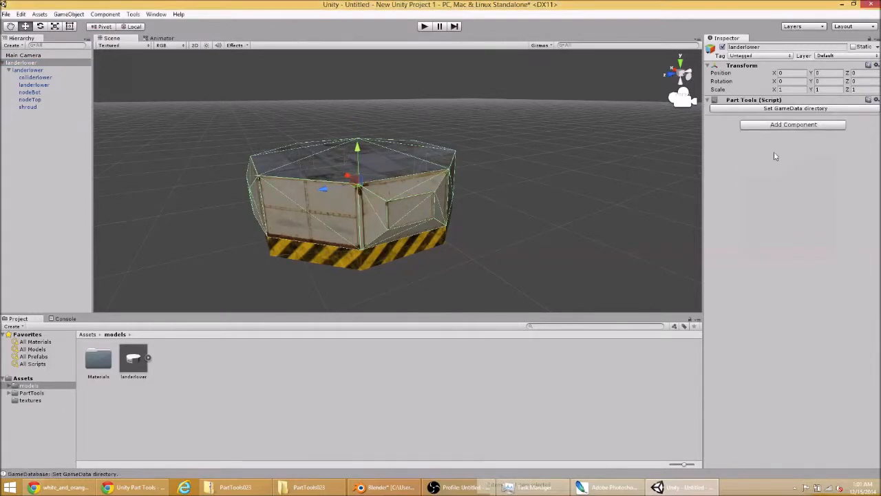
Start choosing the GameData directory for Part Tools and browse to the AxialAerospace Parts folder inside GameData
left_click(795, 109)
left_click(53, 54)
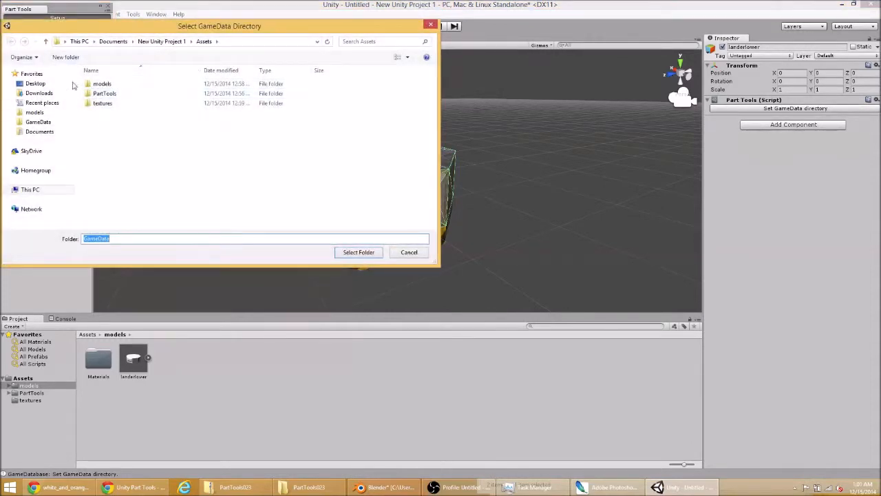
left_click(38, 122)
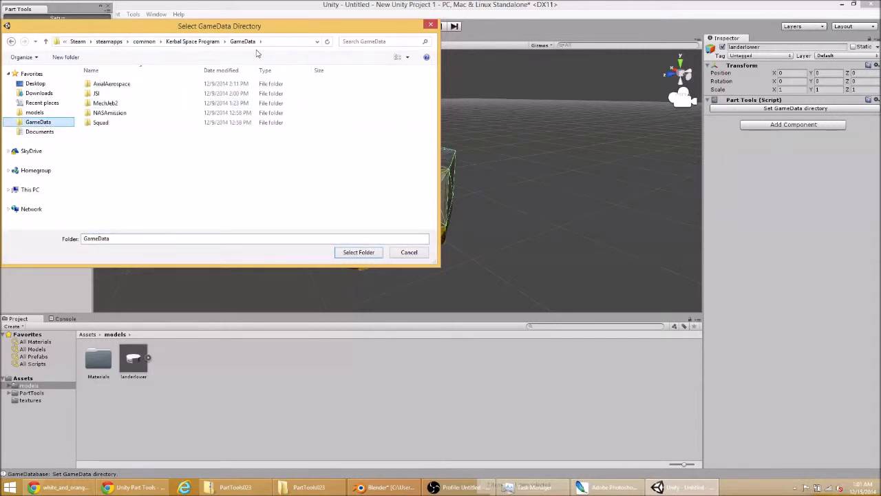
double_click(108, 84)
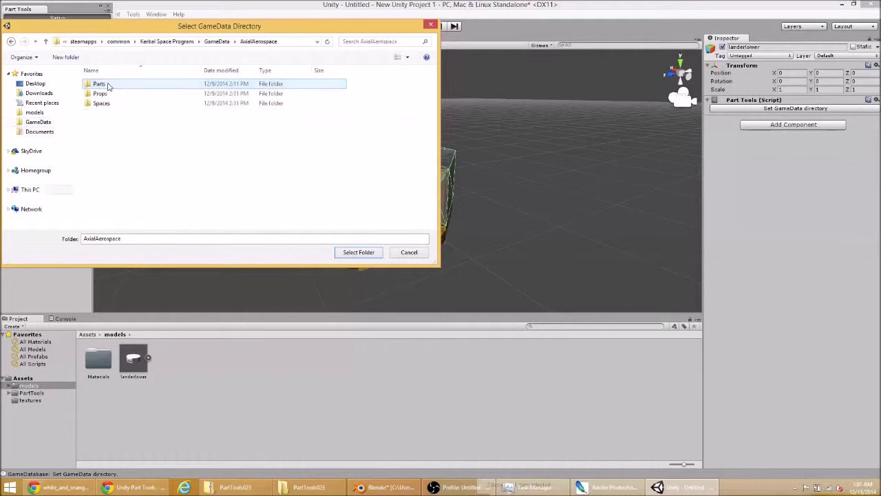
double_click(107, 84)
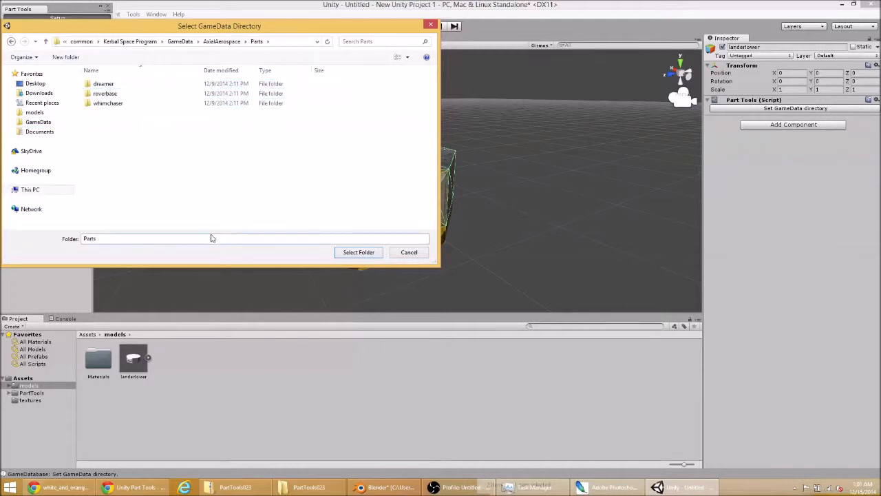
Create a new folder named aalanderlower inside the AxialAerospace Parts folder
right_click(134, 173)
mouse_move(183, 270)
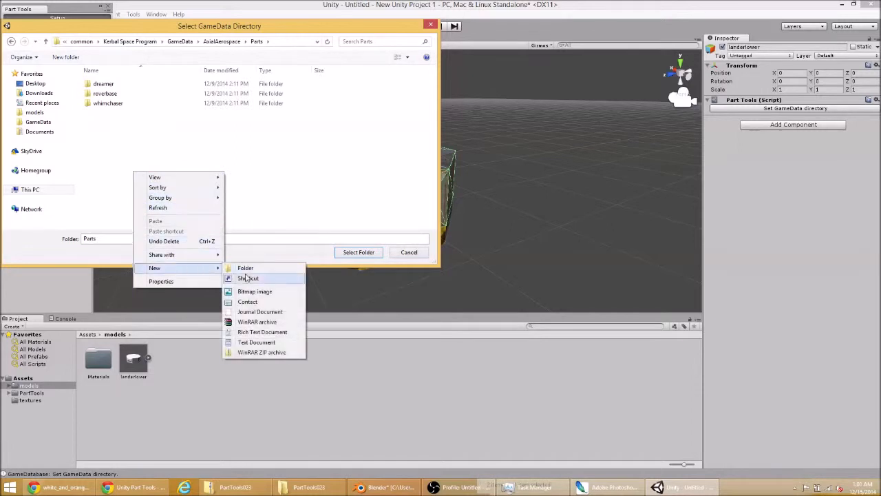
left_click(246, 268)
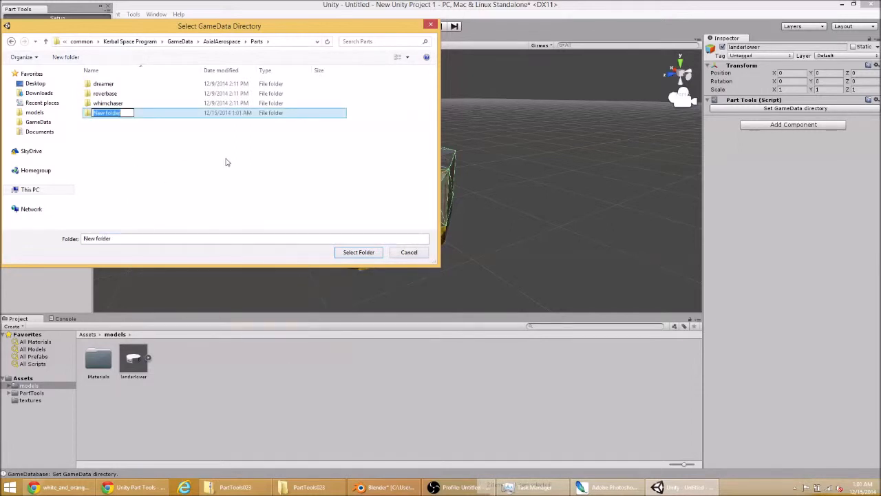
type("E")
type("aa")
type("landerlower")
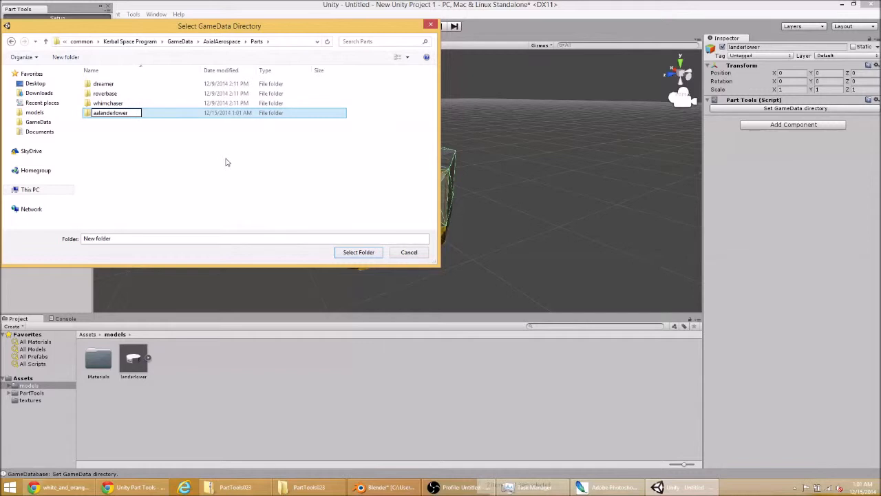
key("Return")
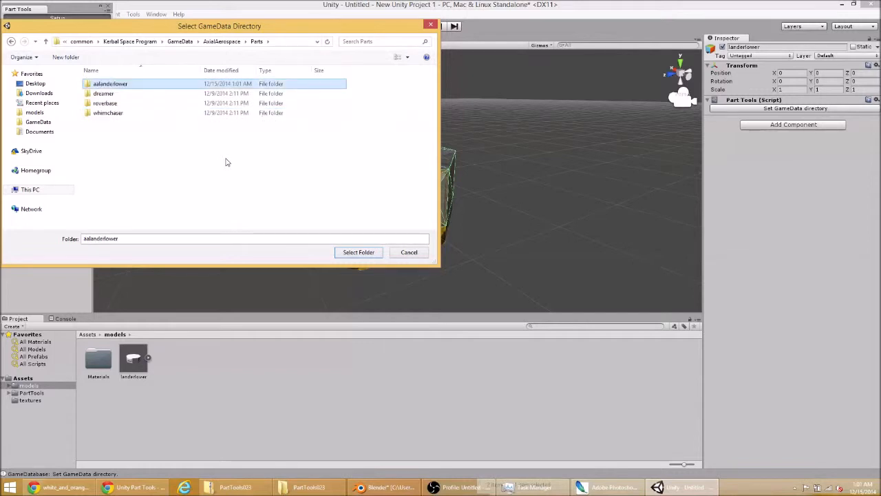
Set the aalanderlower folder as the GameData directory and close the Part Tools window
double_click(143, 84)
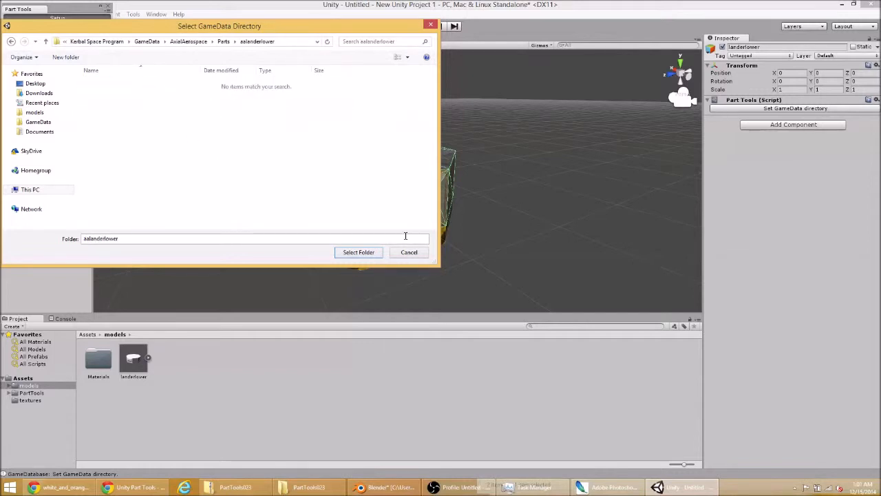
left_click(358, 252)
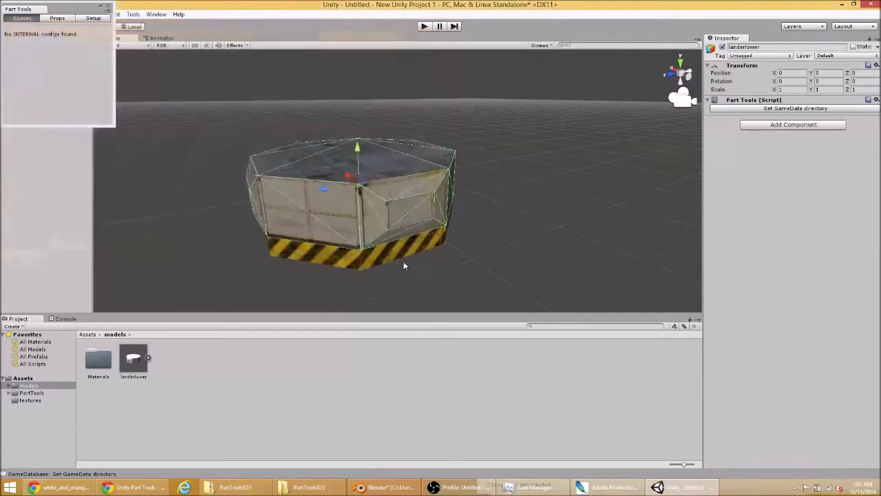
left_click(108, 8)
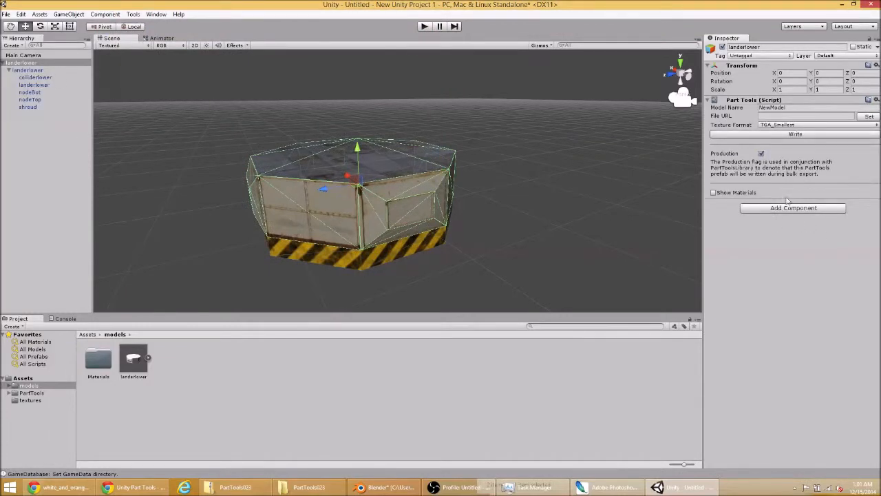
Set the Part Tools model name to model and the texture format to MBM
left_click(802, 107)
key("ctrl+a")
type("mod")
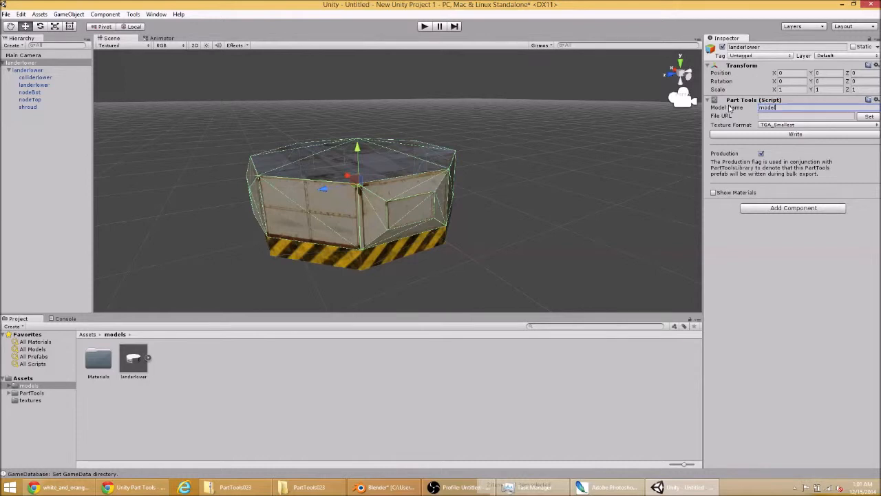
left_click(773, 126)
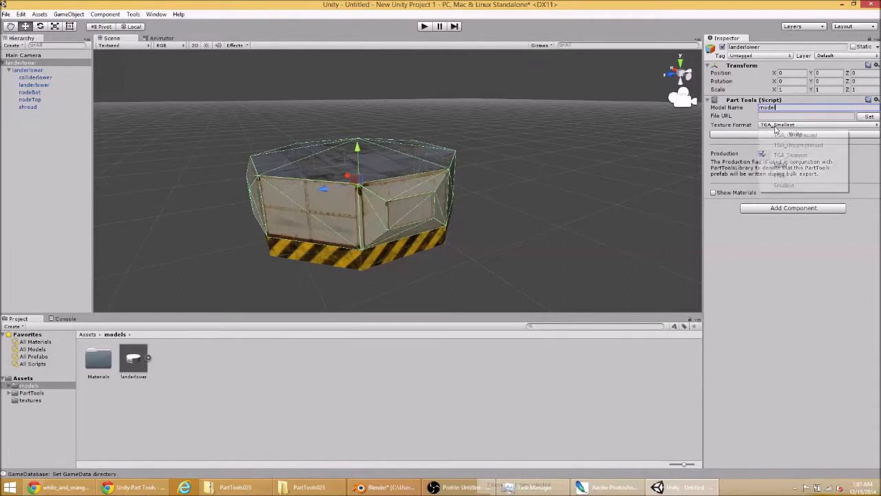
left_click(792, 173)
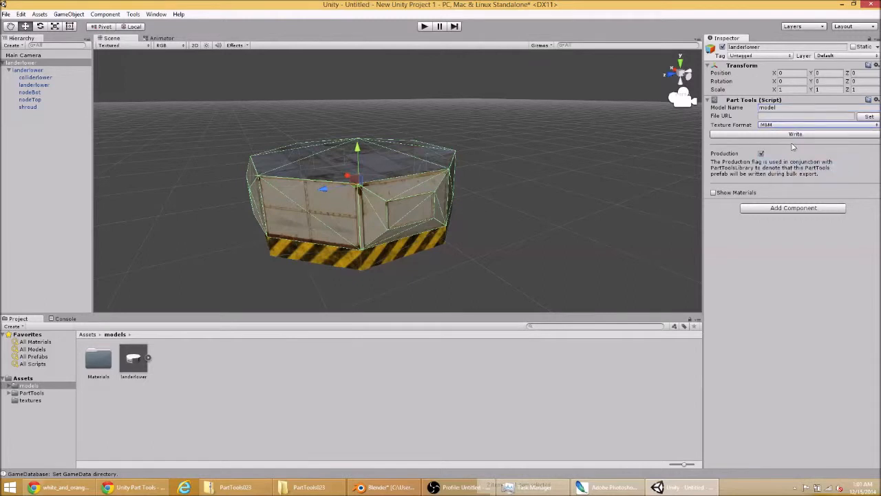
Duplicate the nodeBot object under the landerlower model
scroll(621, 192, "down", 2)
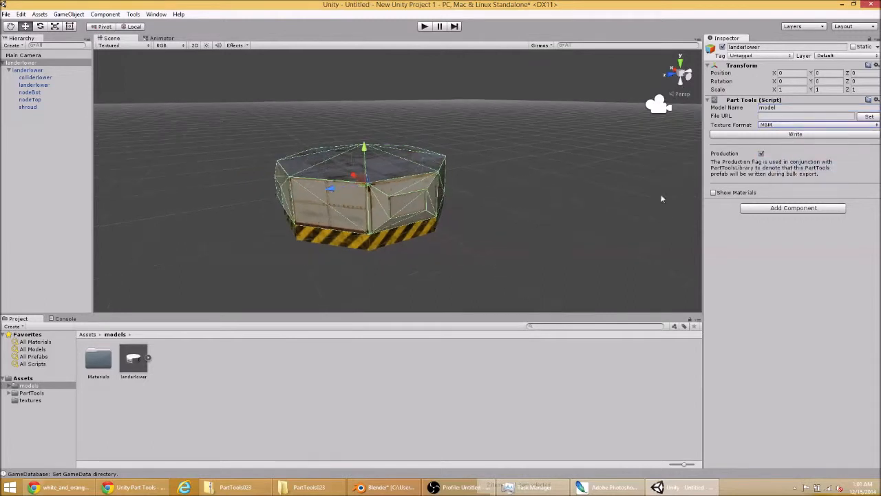
left_click_drag(416, 167, 331, 108, "alt")
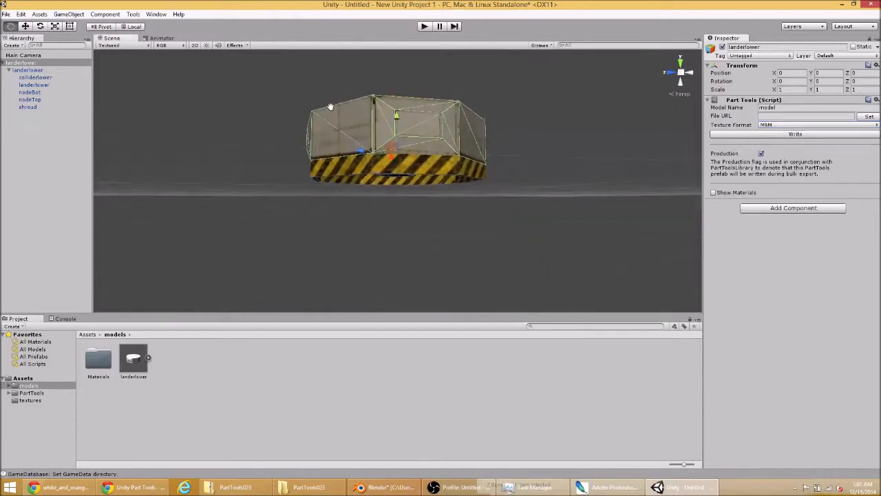
middle_click_drag(330, 107, 329, 113)
scroll(328, 166, "up", 3)
middle_click_drag(328, 166, 344, 182)
scroll(329, 179, "down", 1)
scroll(329, 178, "down", 3)
scroll(333, 197, "up", 3)
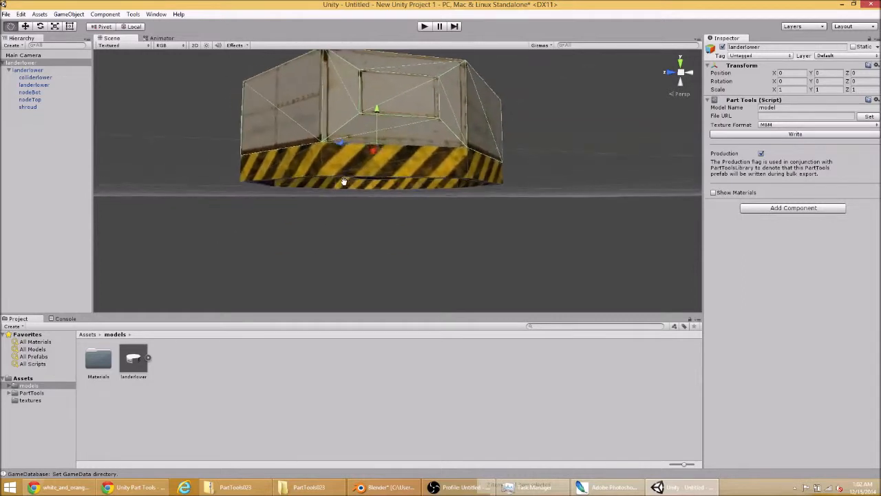
left_click(31, 92)
scroll(339, 159, "down", 2)
middle_click_drag(370, 215, 365, 224)
right_click_drag(364, 224, 358, 239)
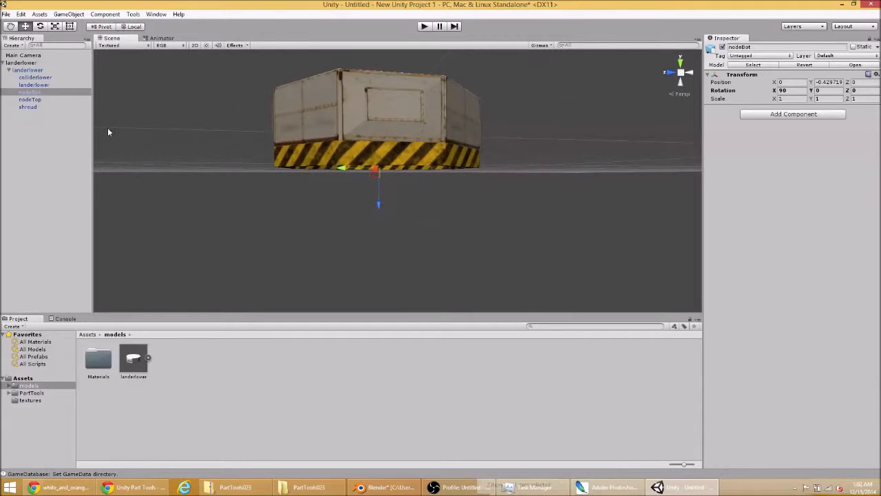
right_click(44, 93)
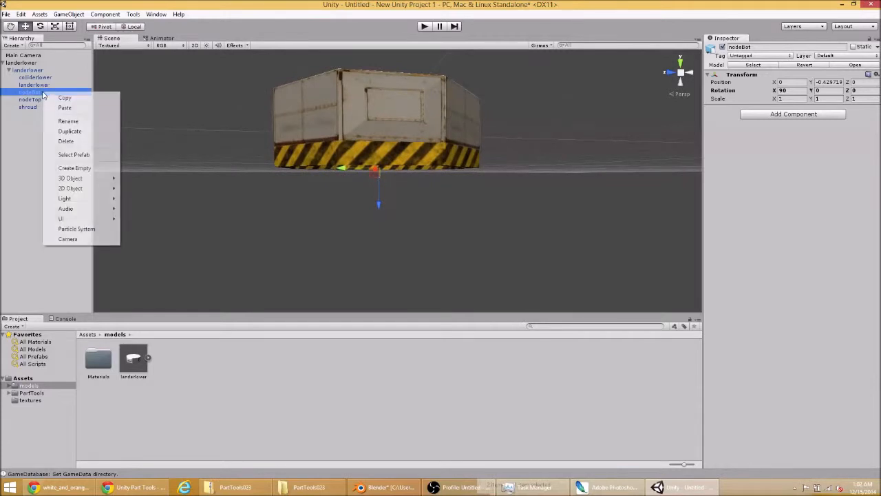
left_click(89, 131)
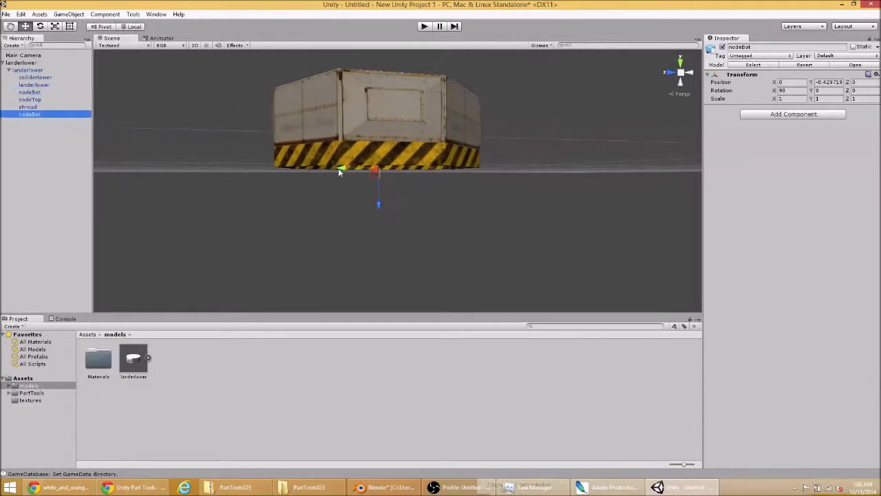
Move the duplicated nodeBot up into the engine area on the underside, to a Y position of about -0.282
scroll(340, 170, "up", 4)
left_click_drag(367, 191, 366, 169)
mouse_move(260, 159)
middle_mouse_down()
mouse_move(257, 128)
mouse_move(232, 151)
mouse_move(265, 151)
middle_mouse_up()
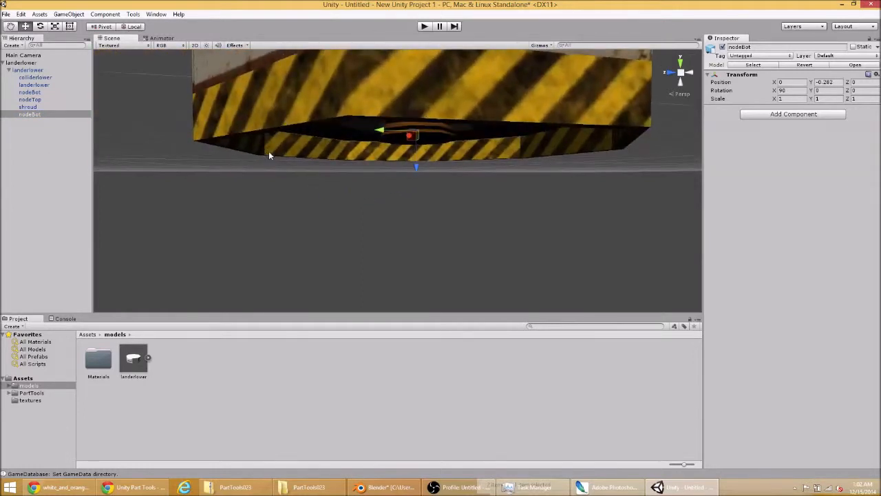
Rename the duplicated nodeBot object as thrustTransform
scroll(265, 155, "down", 3)
right_click(25, 115)
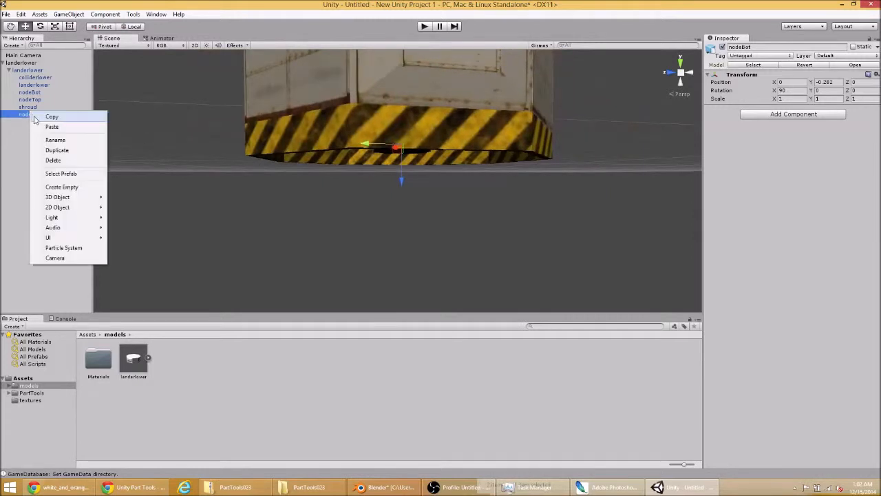
left_click(69, 142)
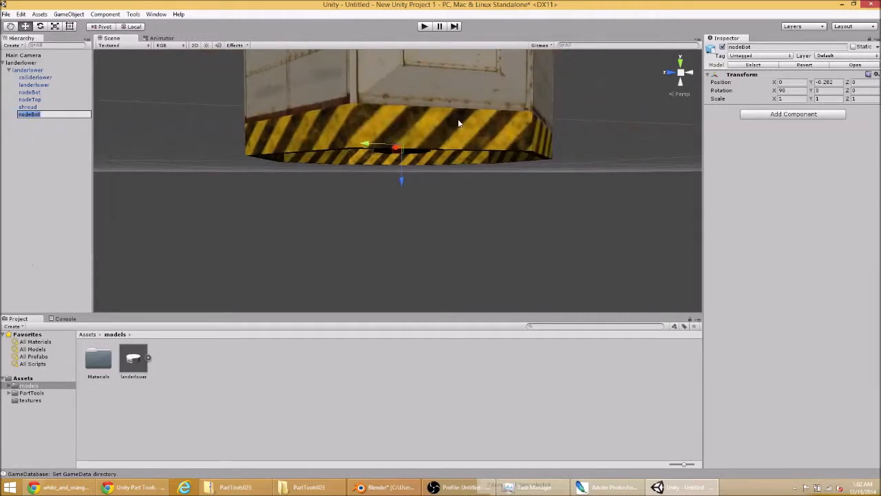
key("BackSpace")
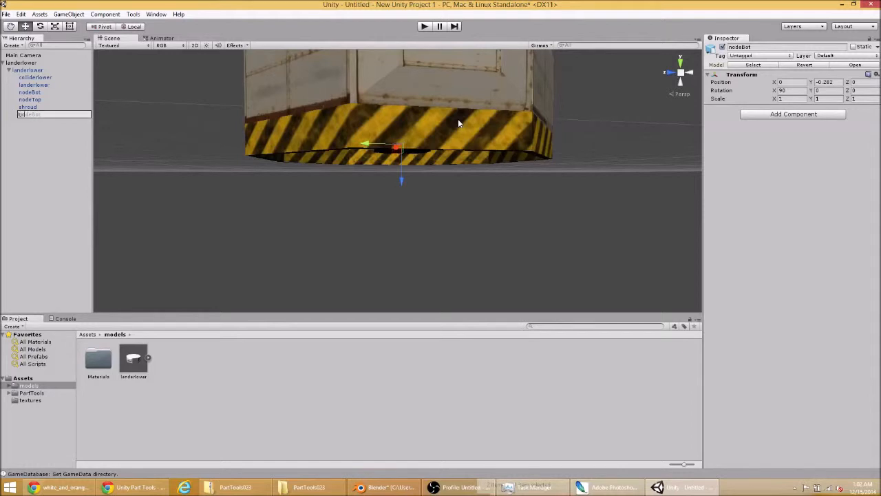
type("thrustTransform")
left_click(32, 166)
Examine the thrustTransform object's position and axis orientation from below and from the side of the part
scroll(345, 138, "down", 3)
mouse_move(346, 138)
middle_mouse_down()
mouse_move(327, 124)
mouse_move(340, 133)
middle_mouse_up()
right_click_drag(339, 132, 2, 86)
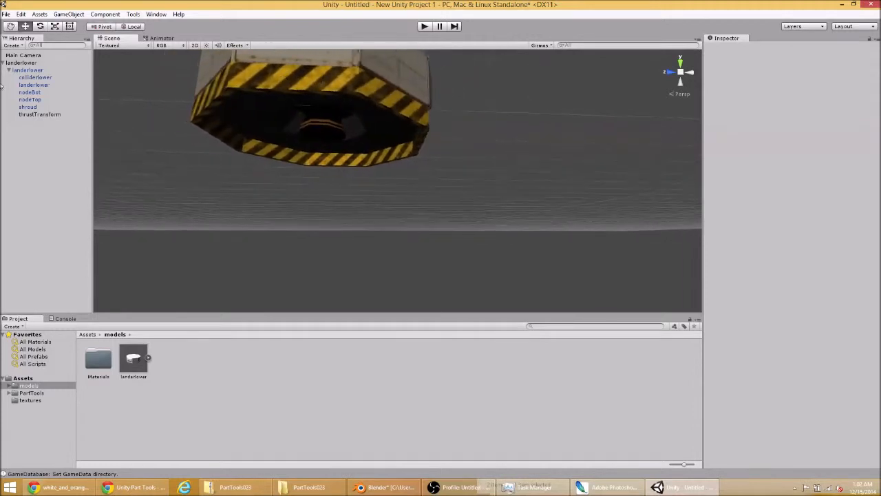
left_click(41, 116)
right_click_drag(329, 155, 209, 156)
middle_click_drag(209, 156, 121, 165)
right_click_drag(187, 186, 309, 174)
middle_click_drag(309, 174, 396, 206)
key("f")
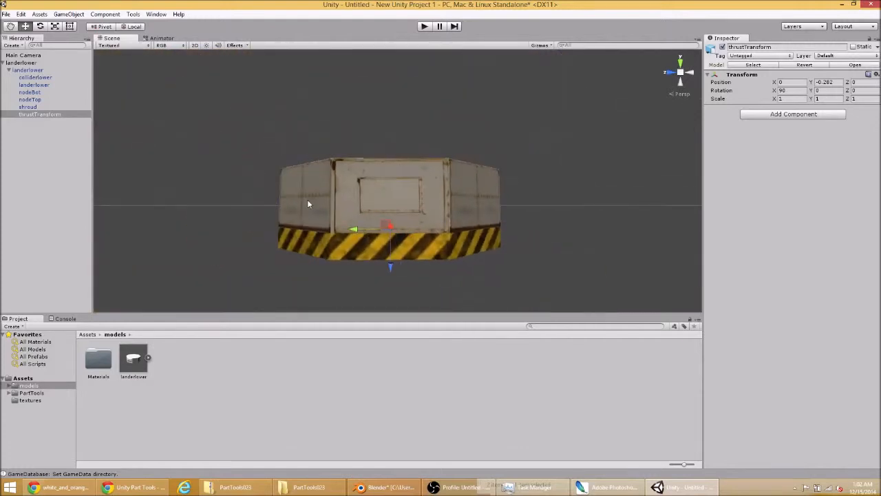
Write the root landerlower object to a KSP model file with Part Tools, leaving the output directory unset
left_click(21, 62)
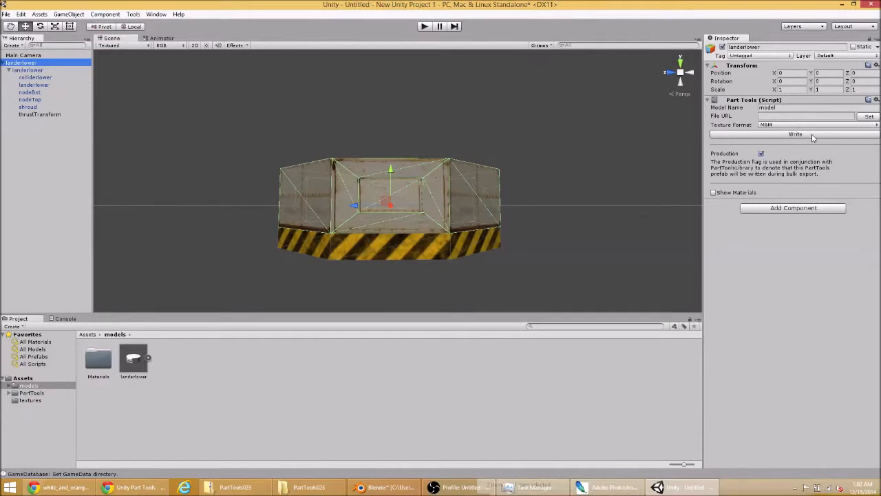
left_click(813, 135)
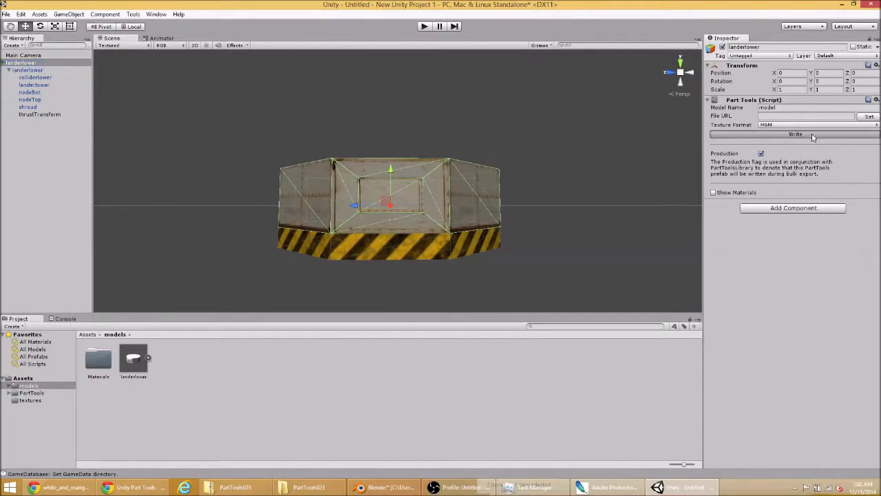
left_click(869, 116)
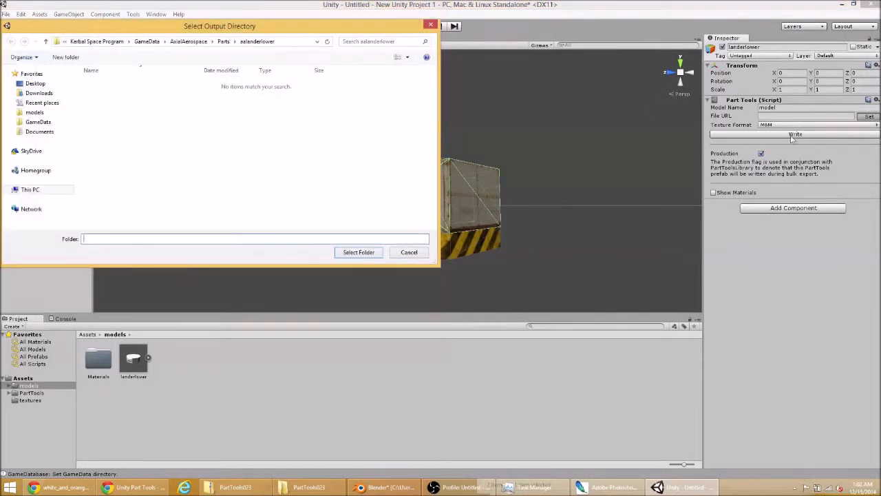
left_click(409, 253)
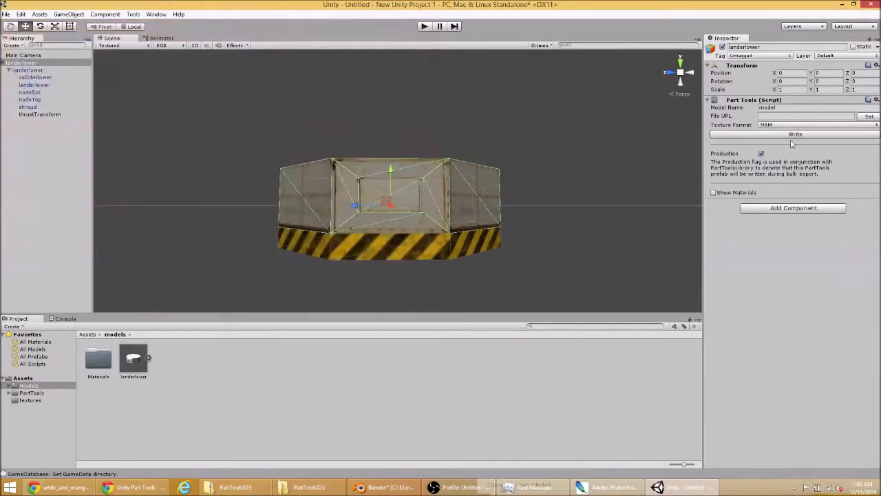
left_click(783, 135)
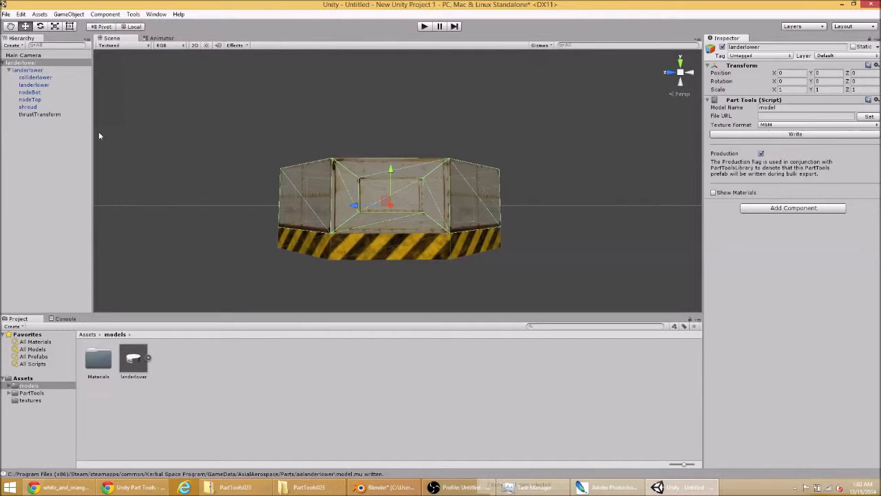
Set the Part Tools data directory to Kerbal Space Program's GameData folder and close the Part Tools window
scroll(402, 171, "down", 1)
middle_click_drag(401, 170, 383, 177)
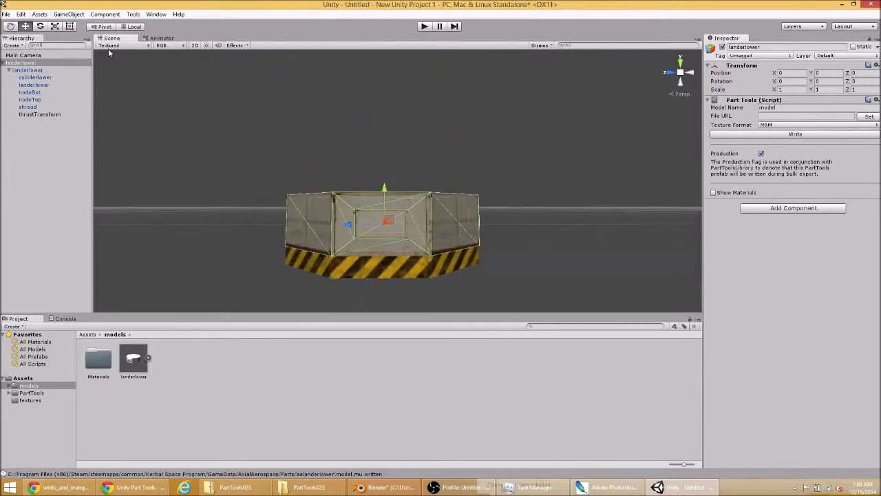
left_click(133, 15)
left_click(146, 26)
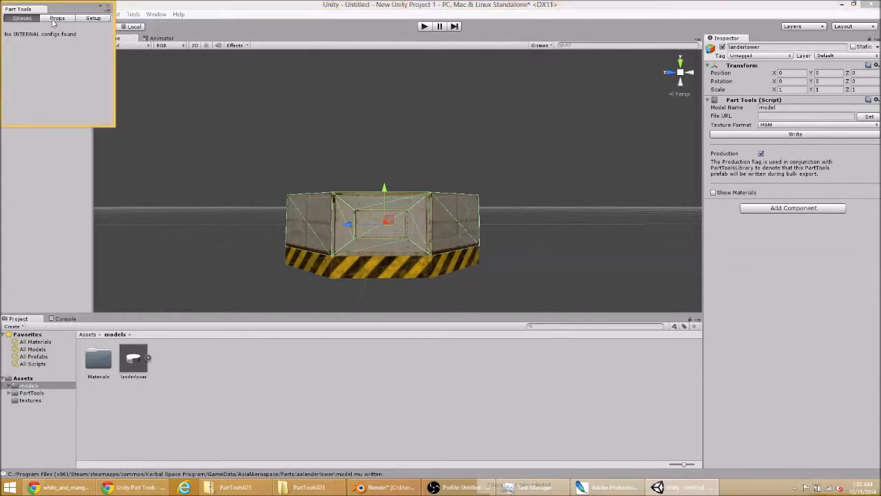
left_click(93, 18)
left_click(30, 53)
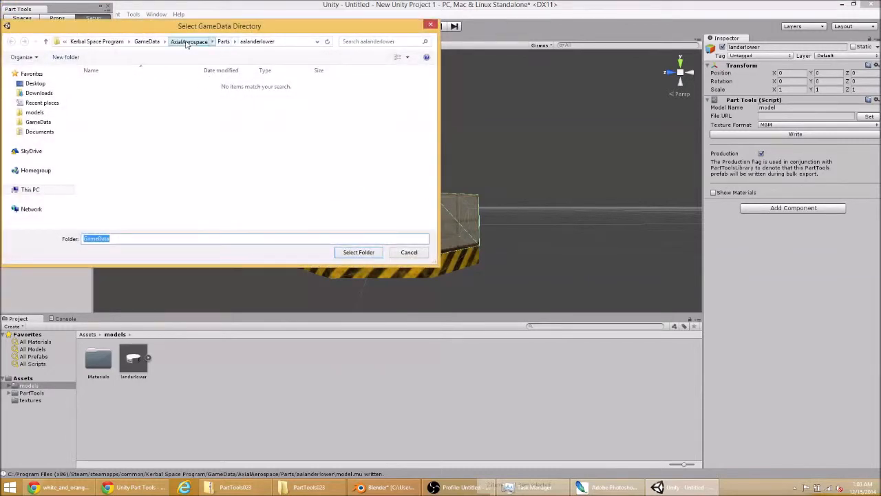
left_click(186, 43)
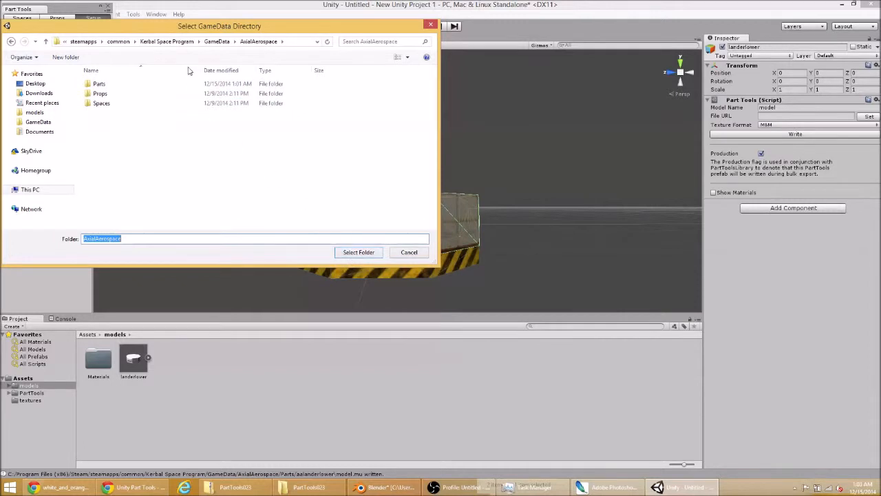
left_click(358, 253)
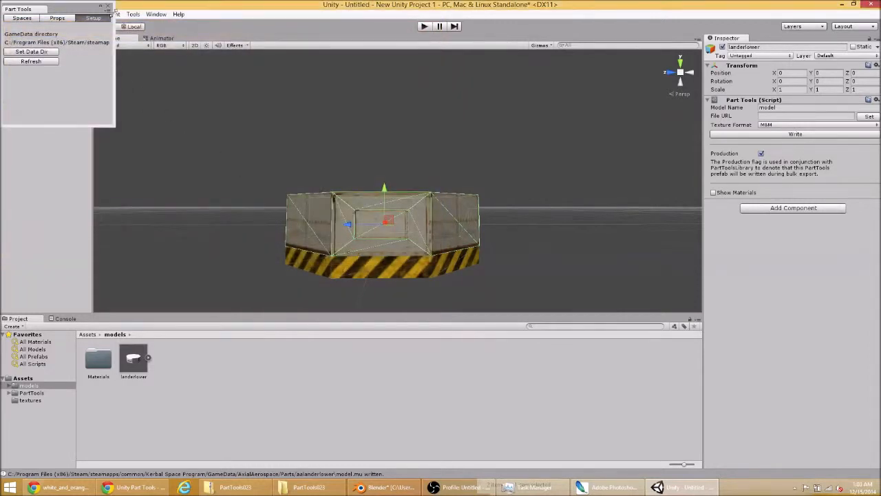
left_click(35, 53)
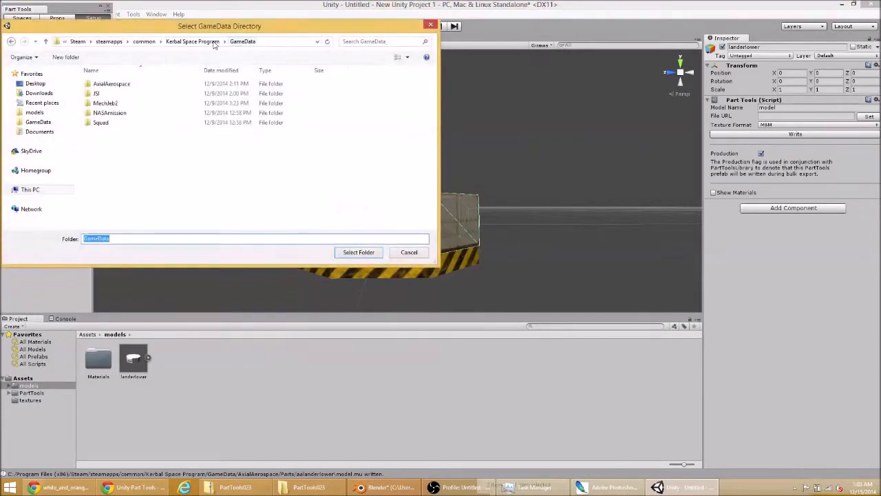
left_click(354, 253)
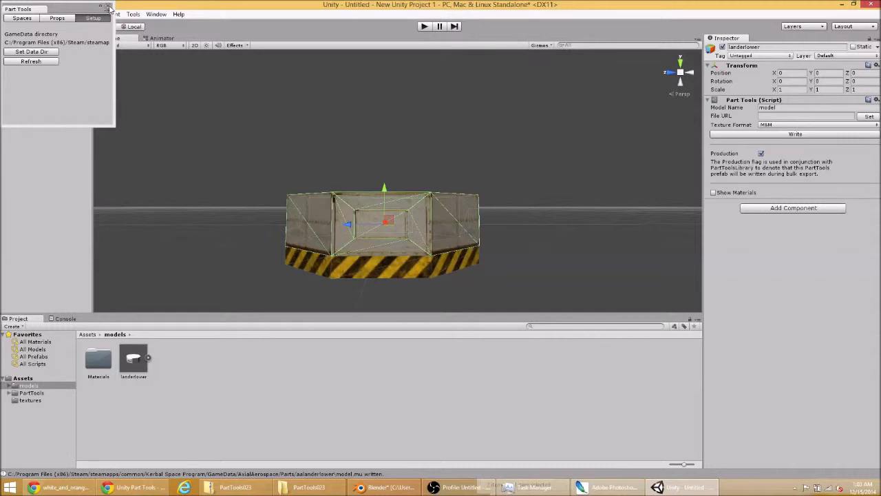
left_click(108, 6)
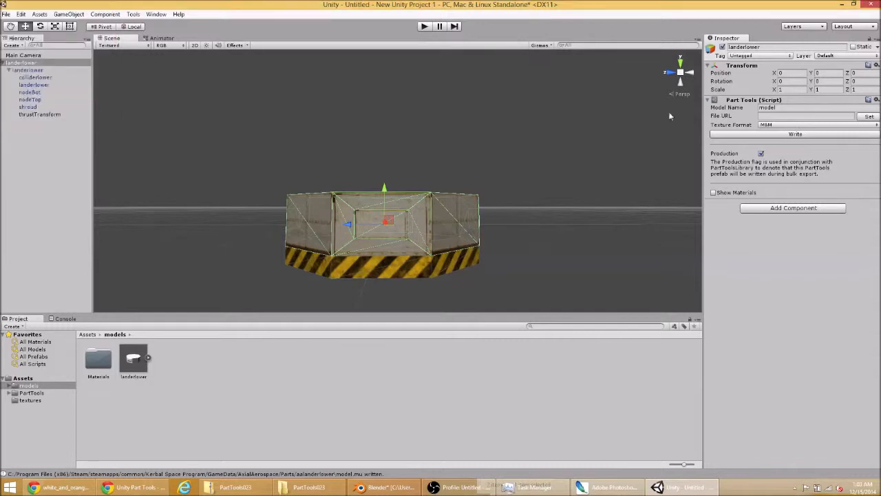
Set the landerlower part's output directory to AxialAerospace/Parts/aalanderlower and write the model file
left_click(870, 116)
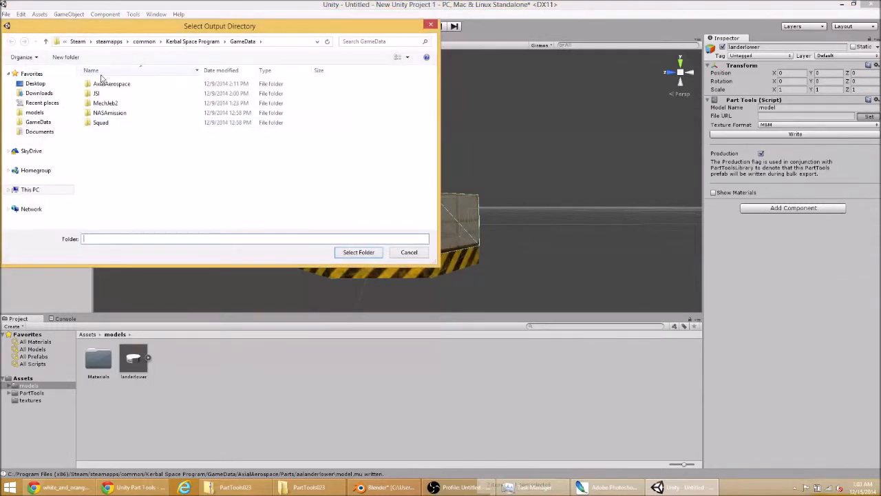
double_click(110, 84)
double_click(107, 84)
double_click(116, 86)
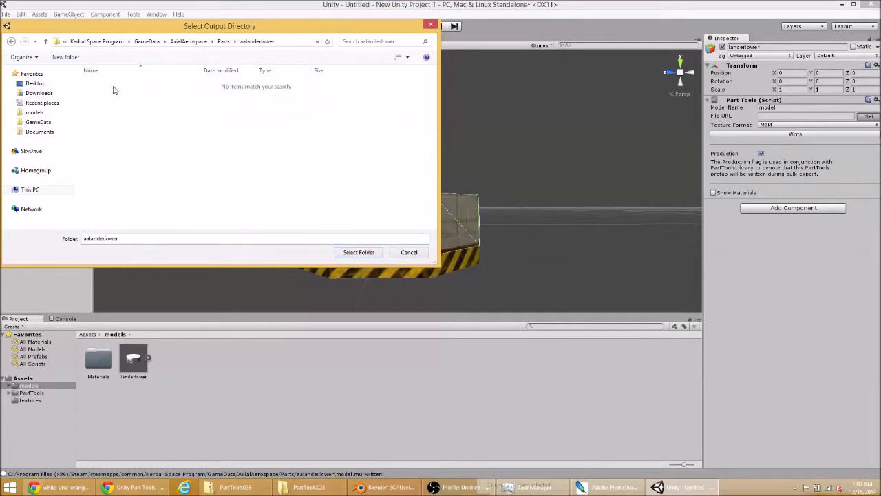
left_click(358, 253)
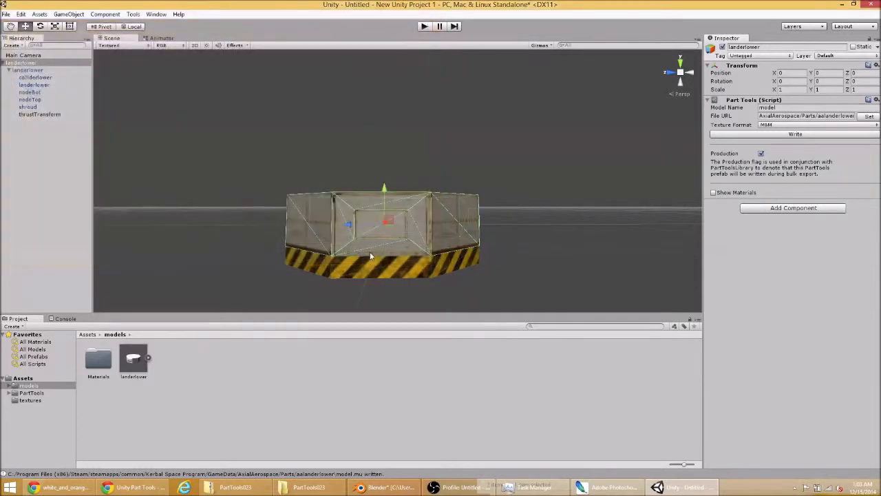
left_click(775, 137)
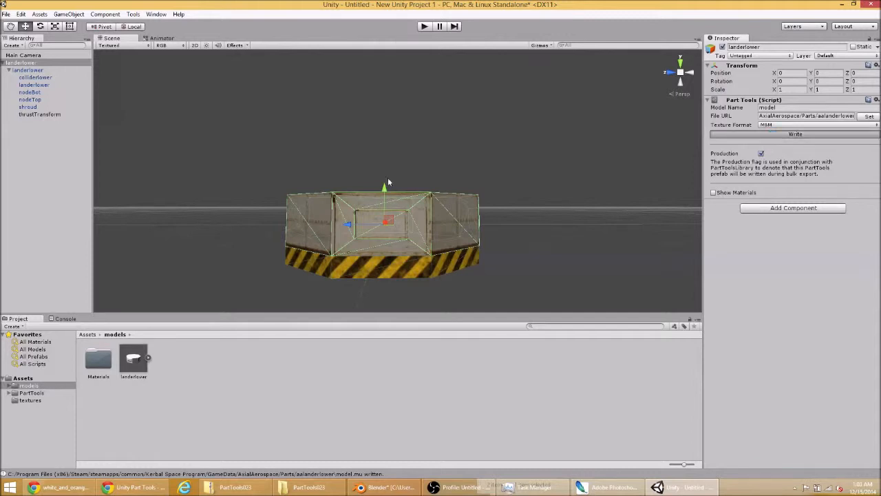
Select the shroud object and examine the striped lower section of the part up close
left_click_drag(389, 244, 355, 260, "alt")
scroll(355, 260, "up", 5)
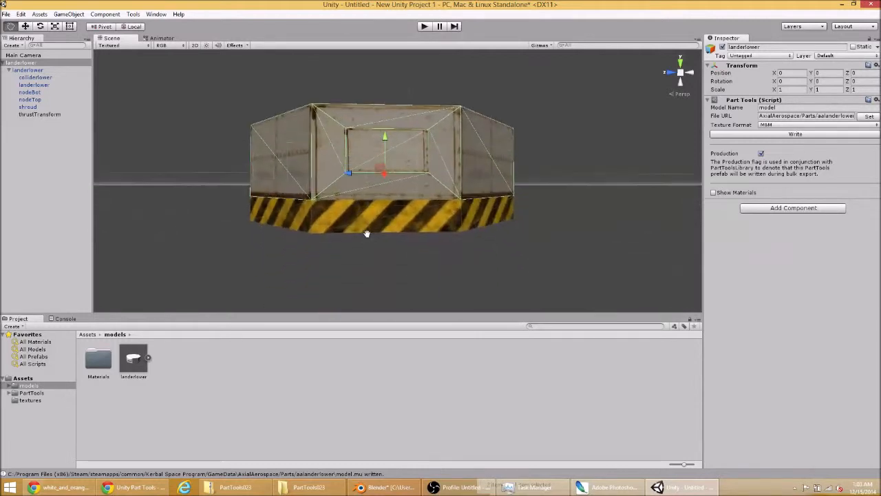
left_click(29, 108)
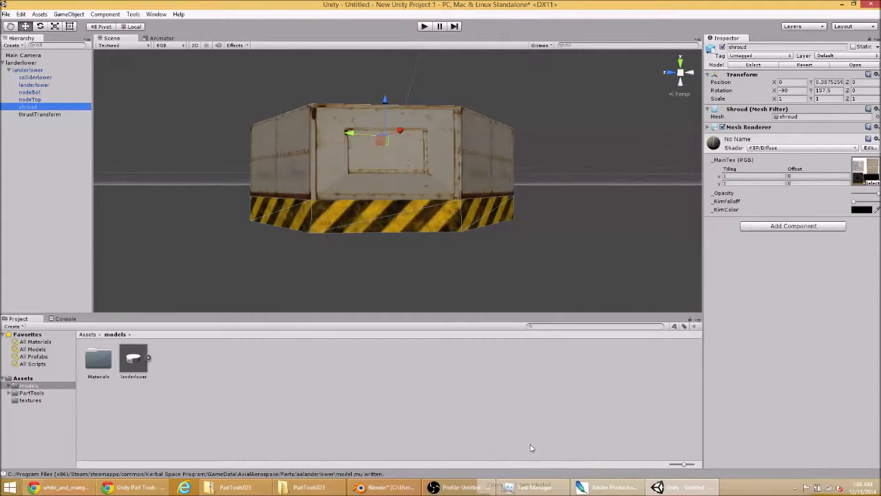
key("super")
key("super")
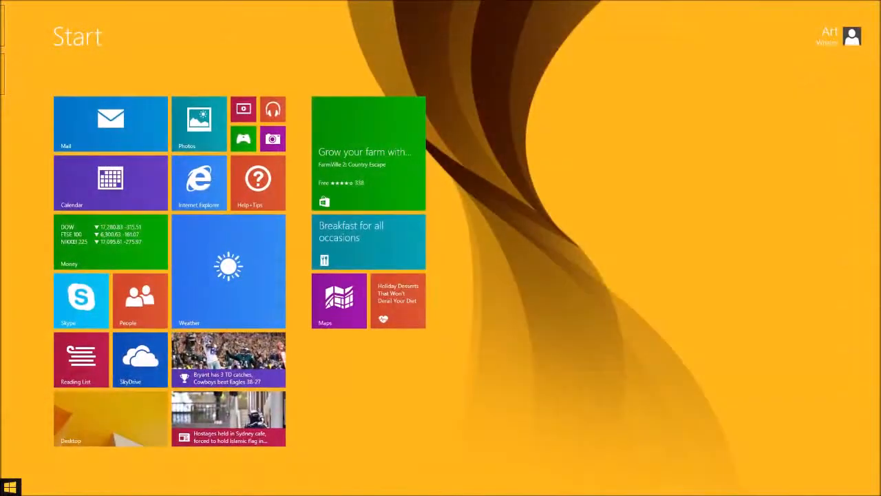